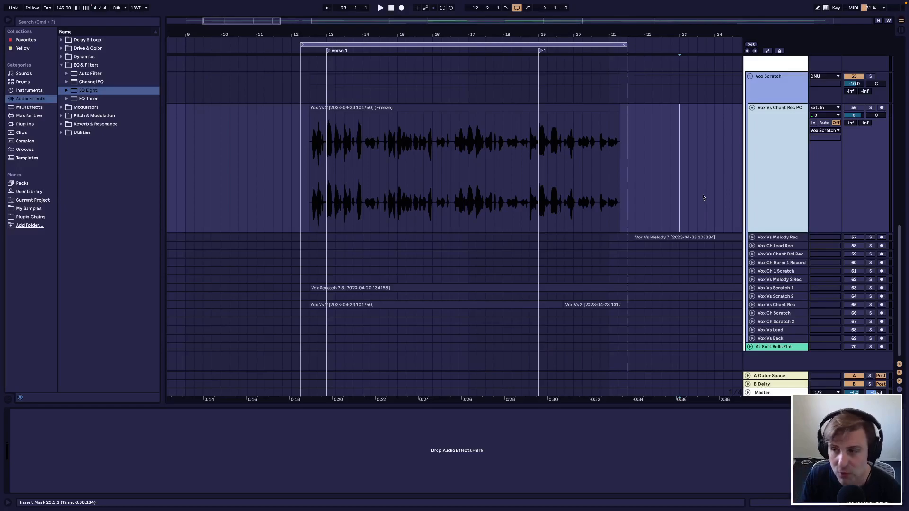
- Play the looped Verse 1 section to audition the vocal with its processing chain
left_click(535, 475)
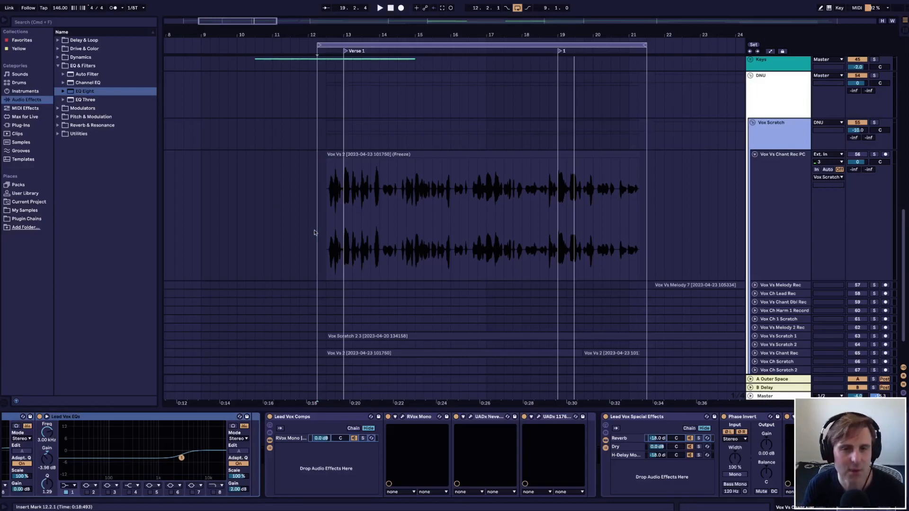
key("space")
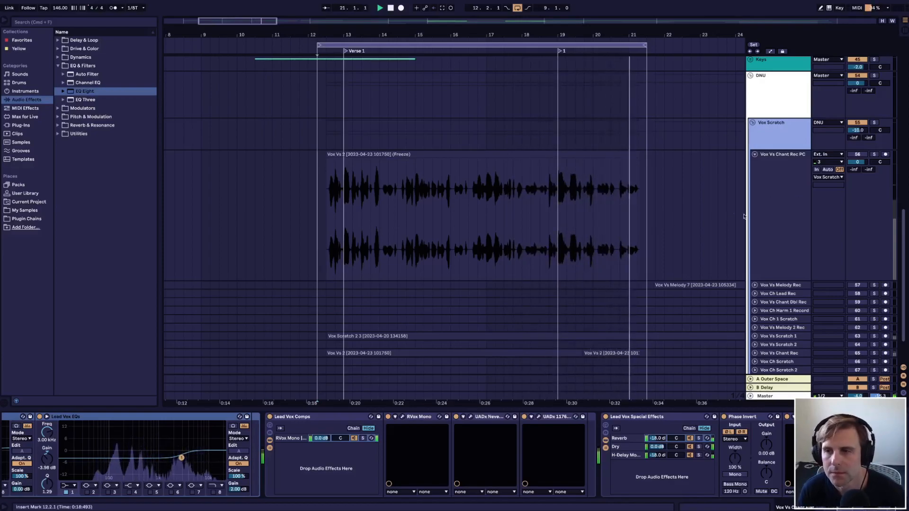
key("space")
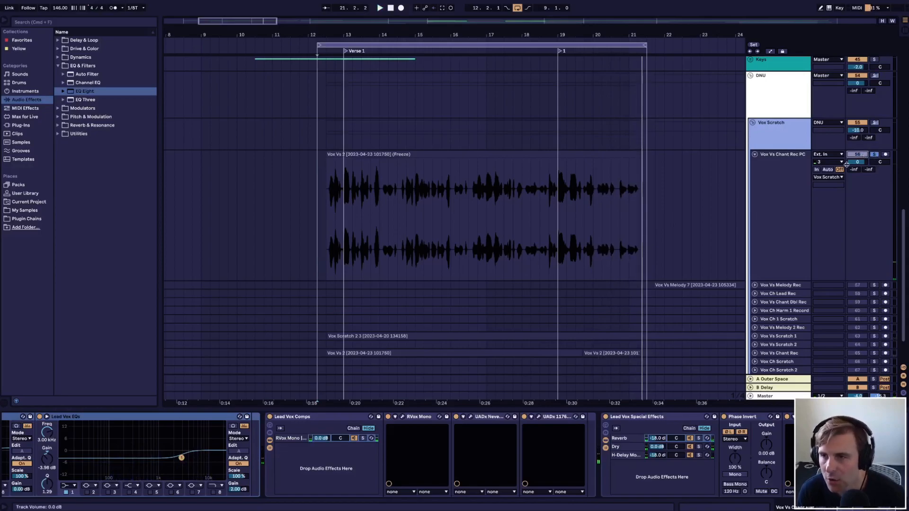
- Solo the Piano track alongside the Vox Vs Chant Rec PC vocal track
scroll(843, 175, "up", 15)
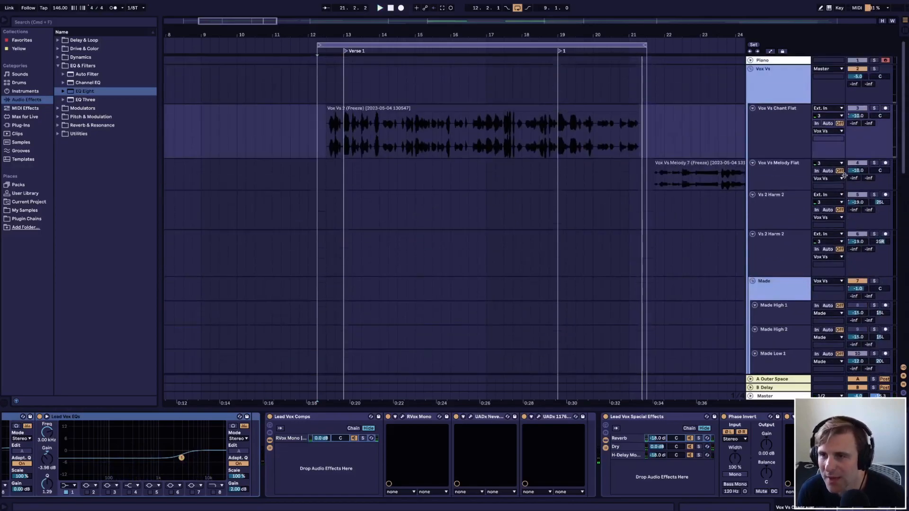
left_click(874, 60)
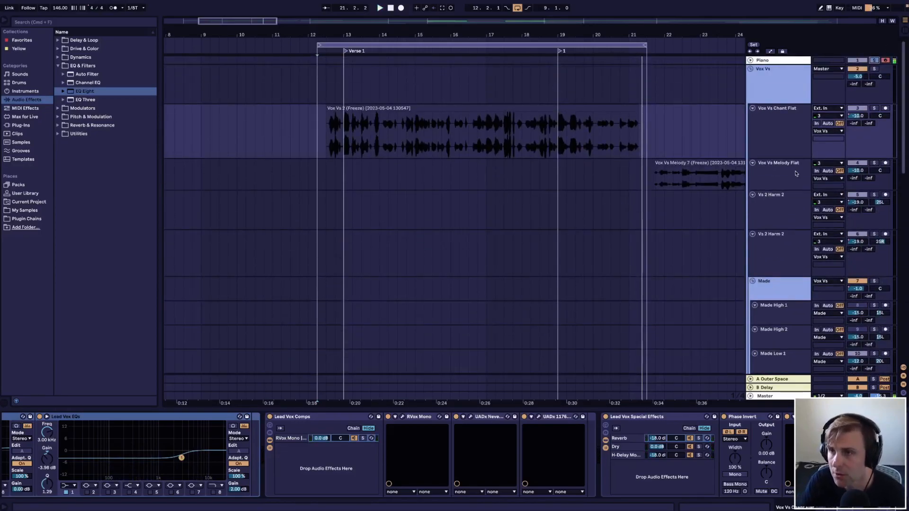
scroll(677, 229, "down", 15)
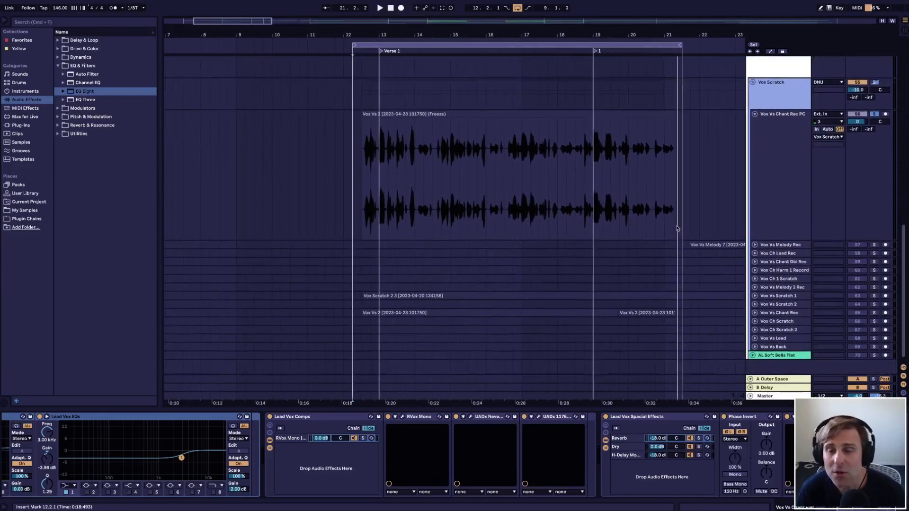
- Add an EQ Eight to the empty device chain of the Vox Vs Chant Rec PC track
left_click(778, 176)
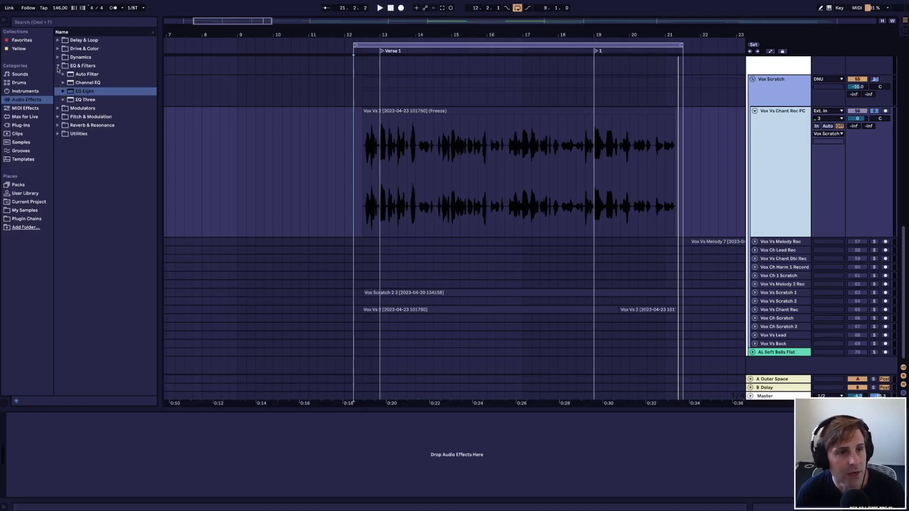
left_click(85, 92)
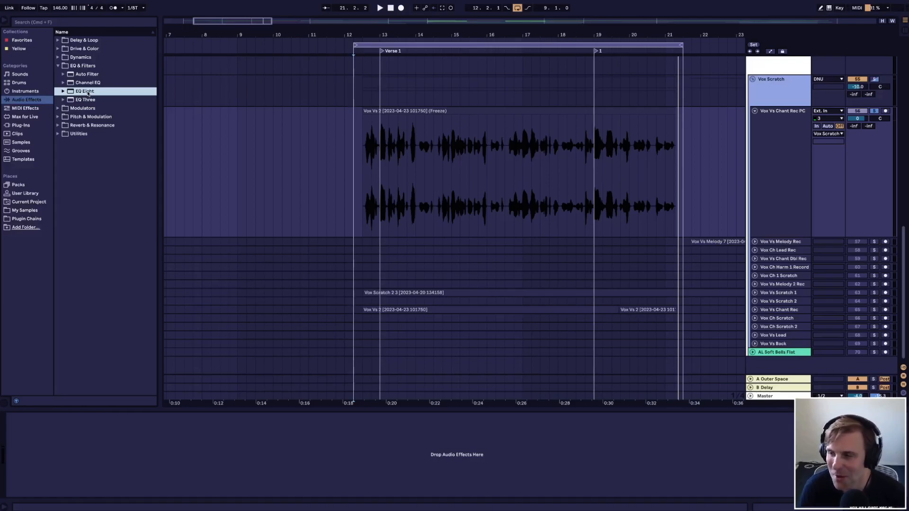
left_click(140, 430)
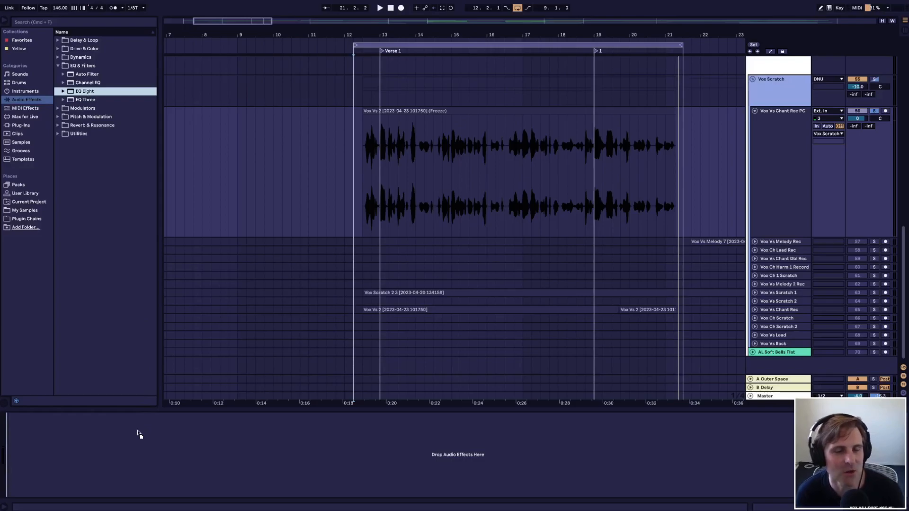
left_click_drag(137, 430, 137, 430)
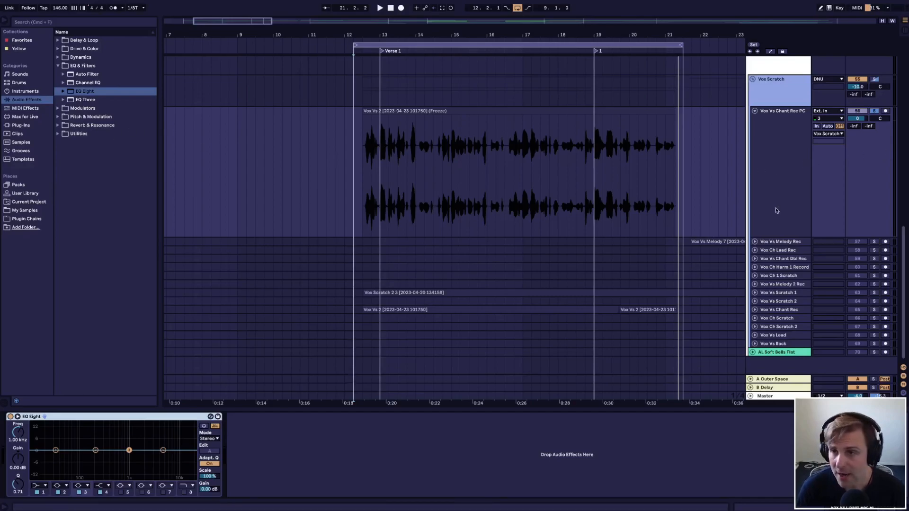
left_click(789, 168)
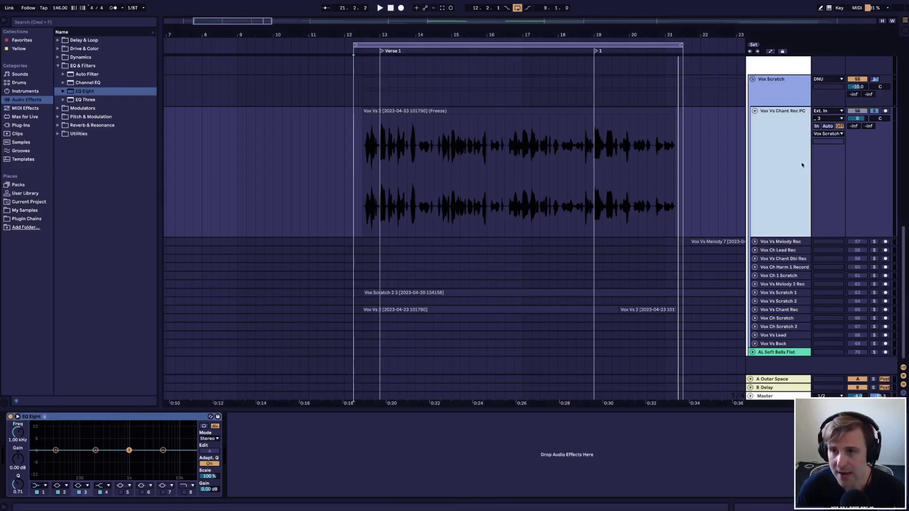
left_click(447, 462)
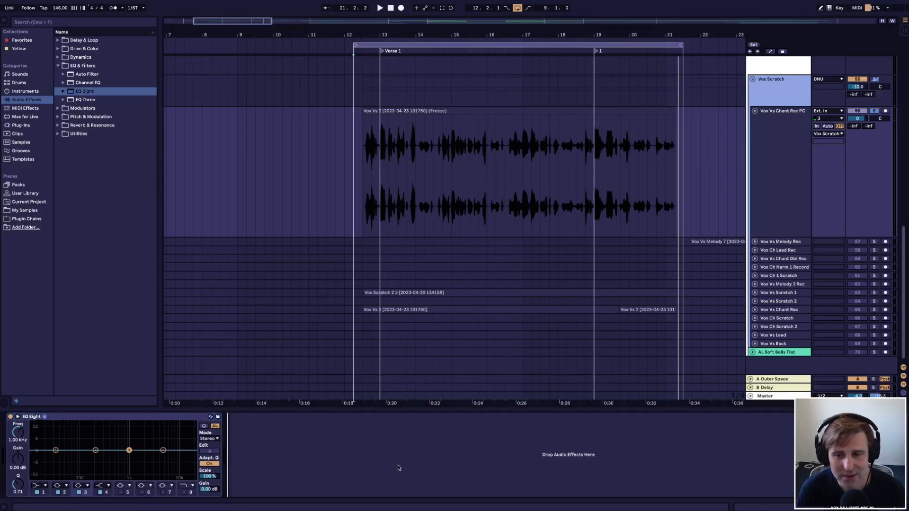
- Expand the EQ Eight to its large frequency display with all band controls shown
left_click(18, 417)
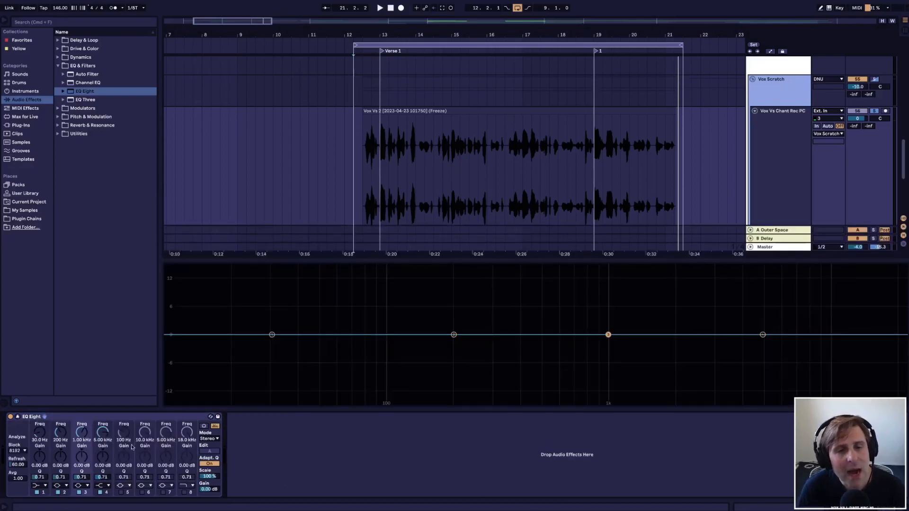
left_click(18, 417)
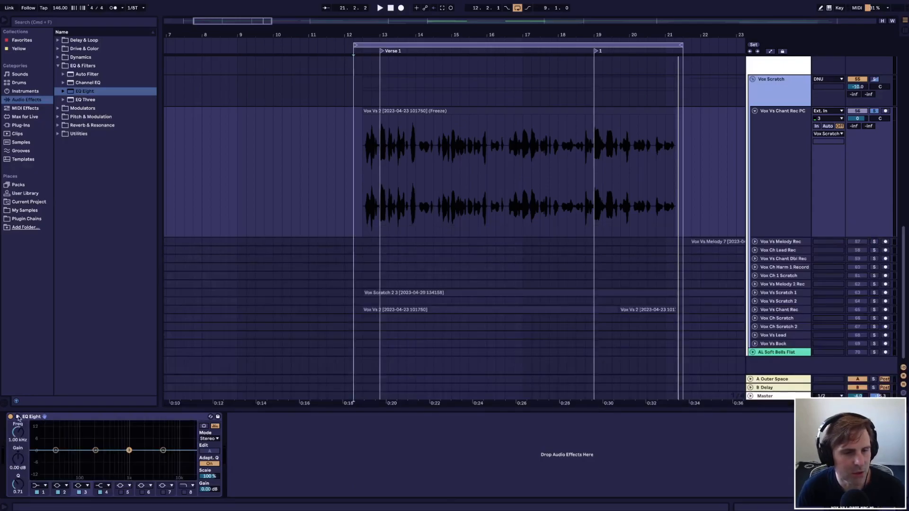
left_click(18, 417)
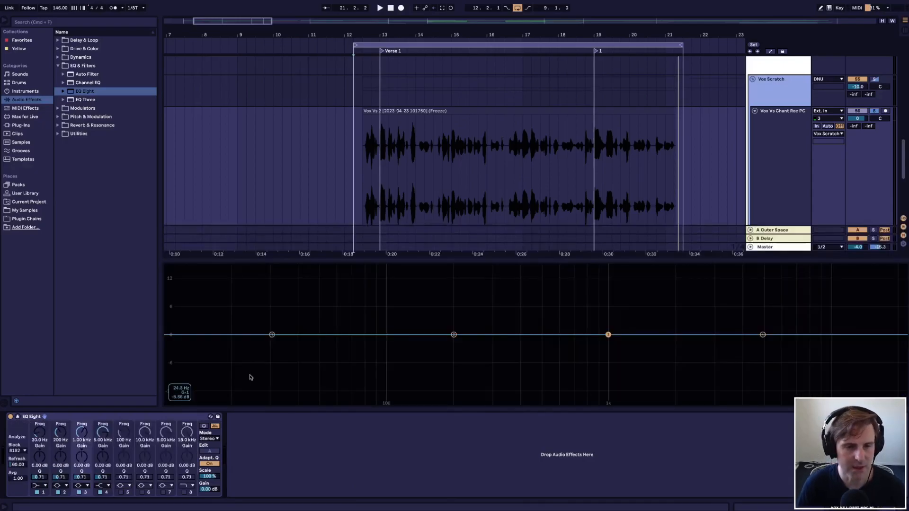
left_click(18, 417)
left_click(18, 417)
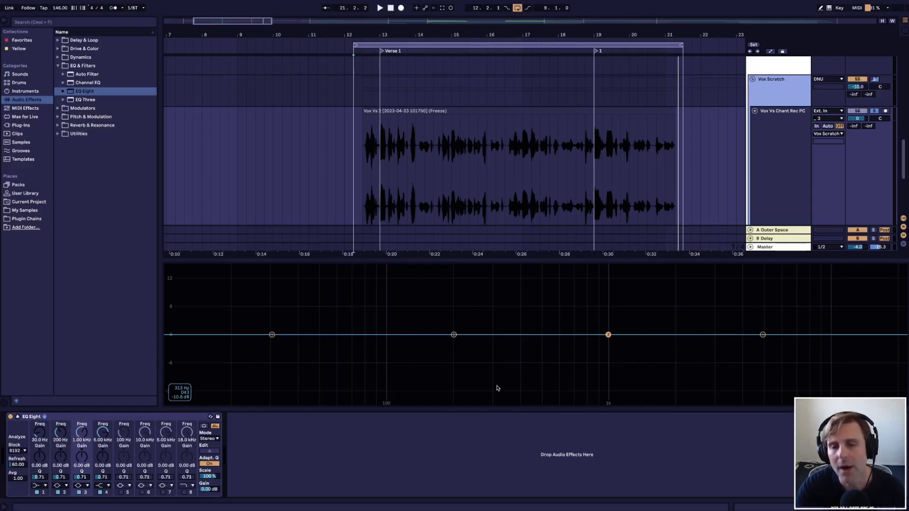
- Play the start of the vocal twice and examine its frequency spectrum in the EQ Eight
key("space")
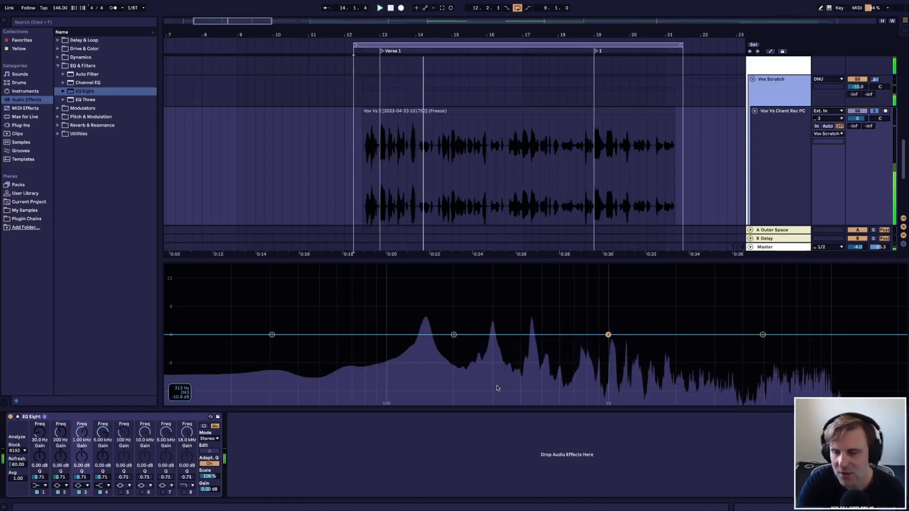
key("space")
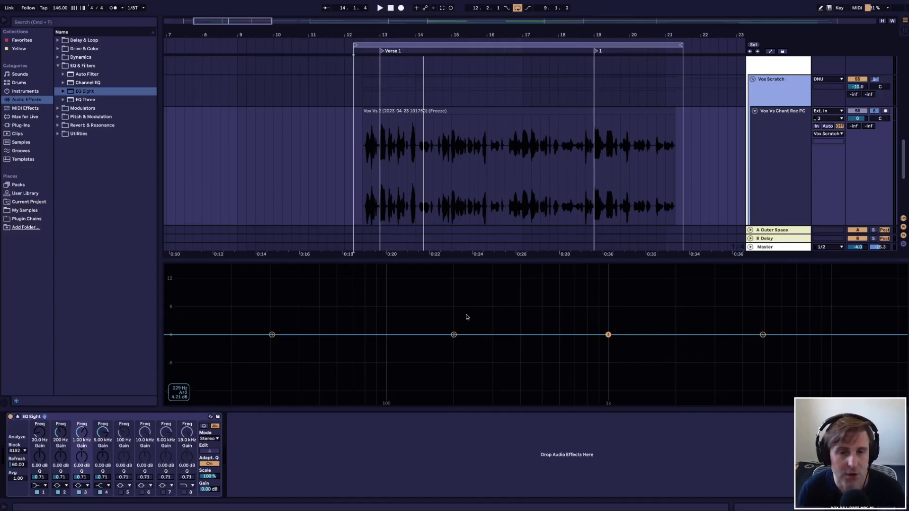
key("space")
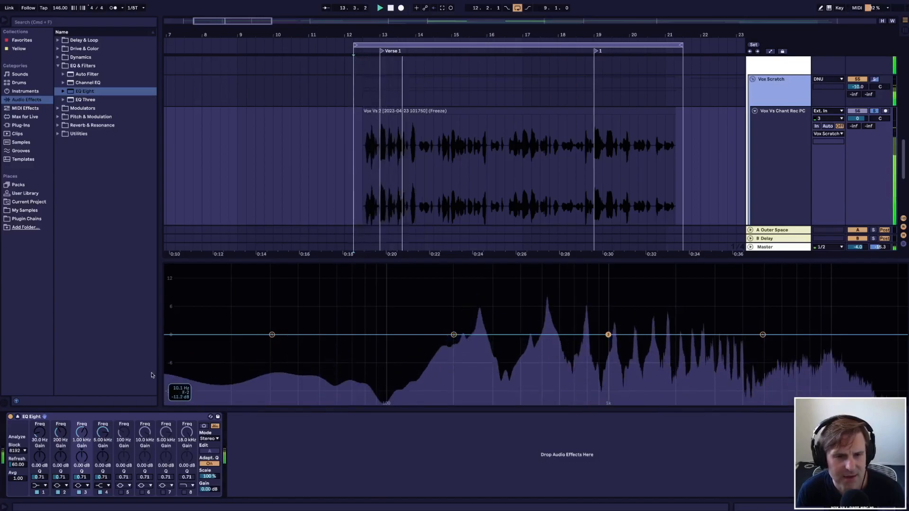
key("space")
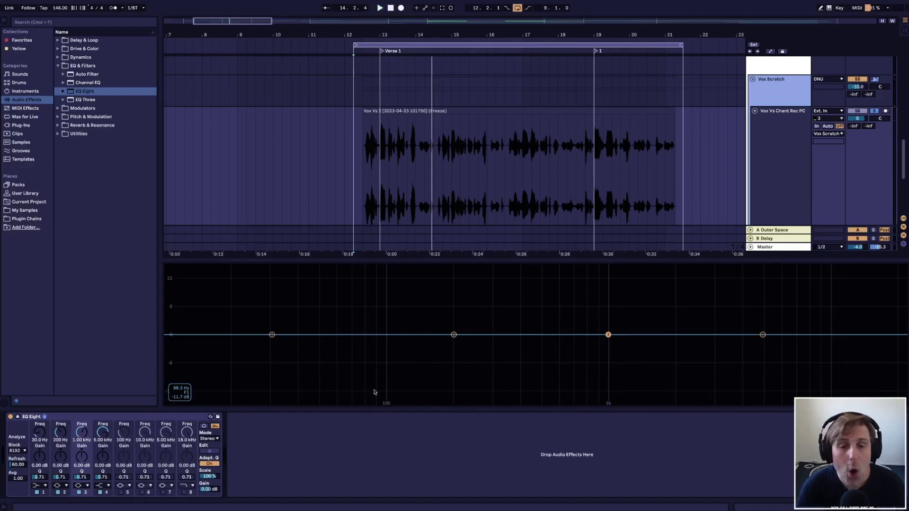
- Set EQ Eight band 1 to the steepest low-cut filter and raise its frequency to about 164 Hz while auditioning the vocal
left_click(36, 485)
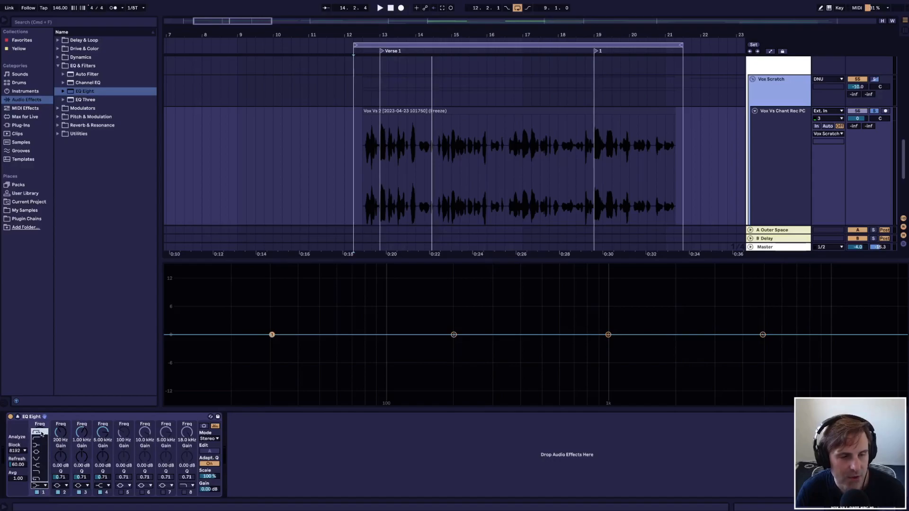
left_click(39, 432)
left_click(38, 486)
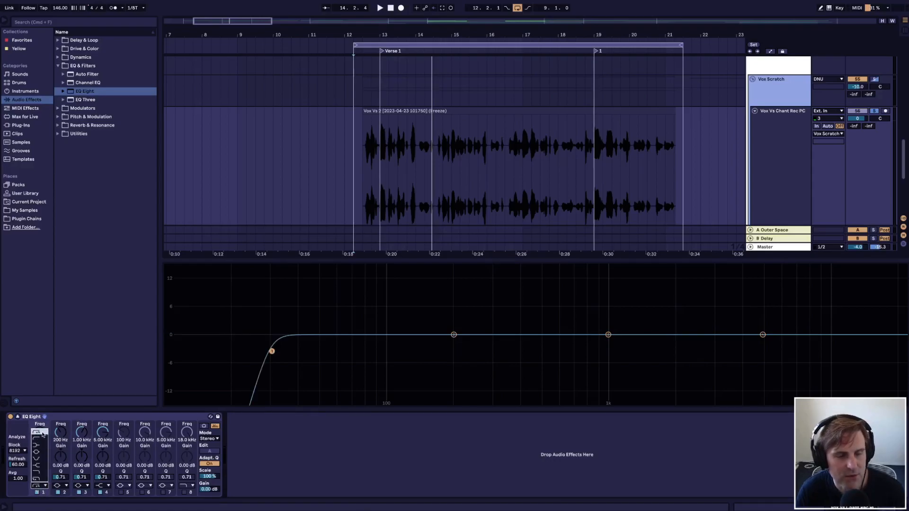
left_click(42, 434)
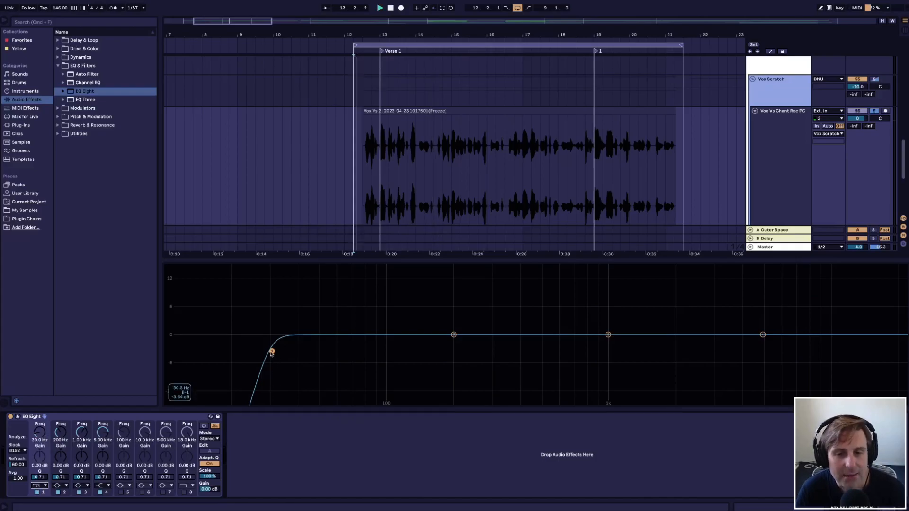
left_click_drag(271, 352, 435, 353)
key("space")
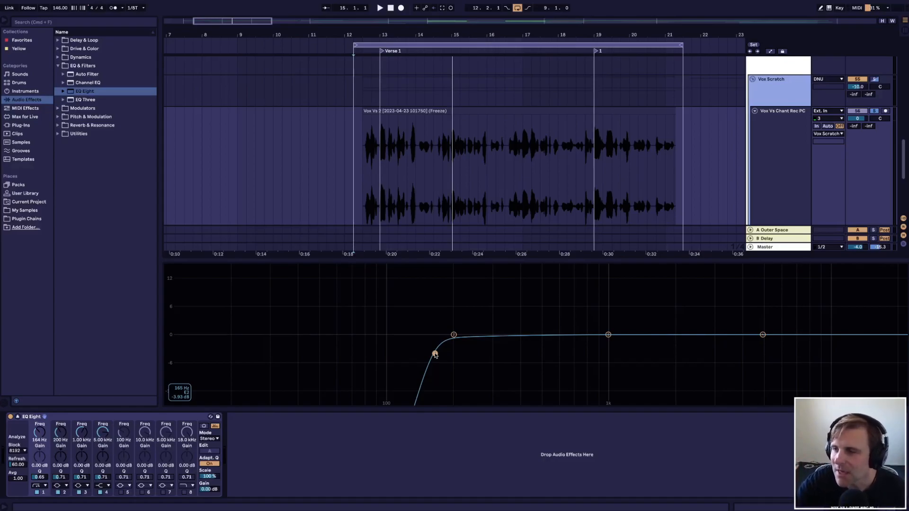
key("space")
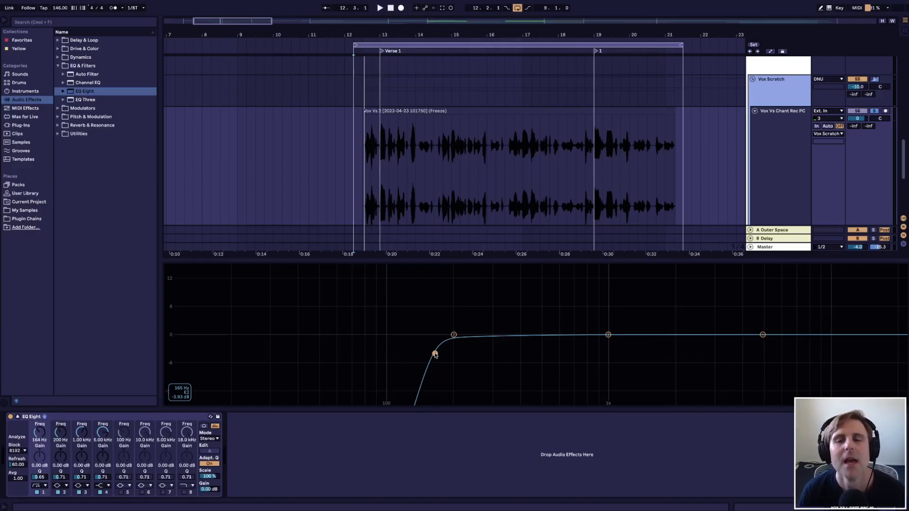
- Sweep band 1's low cut up through about 618 Hz to about 877 Hz during playback to hear an exaggerated cut
key("space")
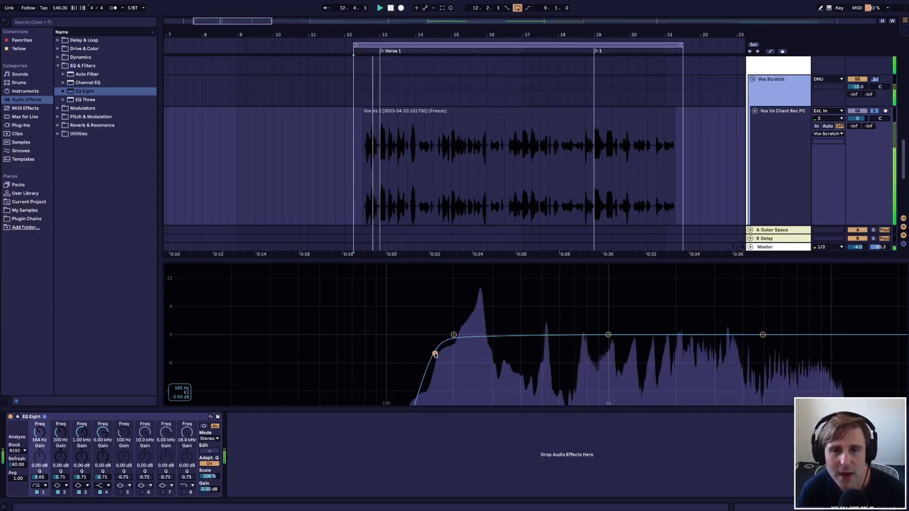
left_click_drag(434, 353, 561, 352)
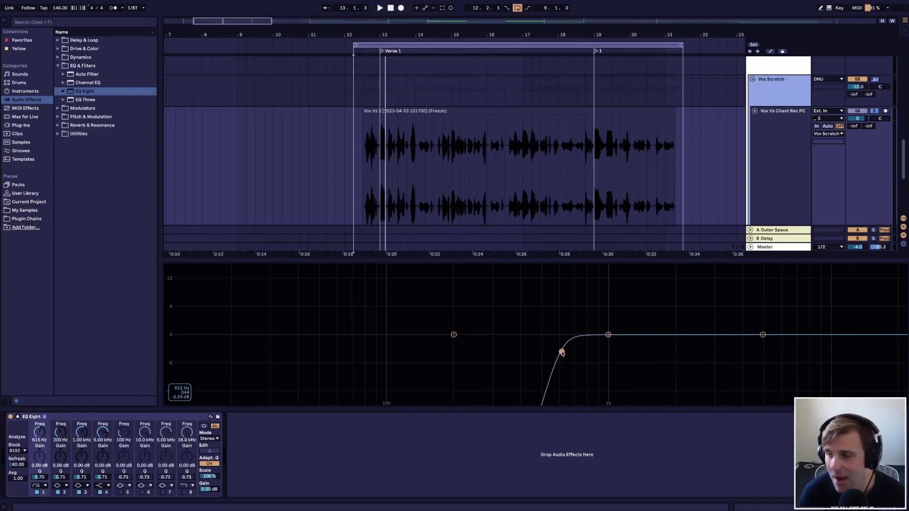
left_click_drag(561, 352, 562, 351)
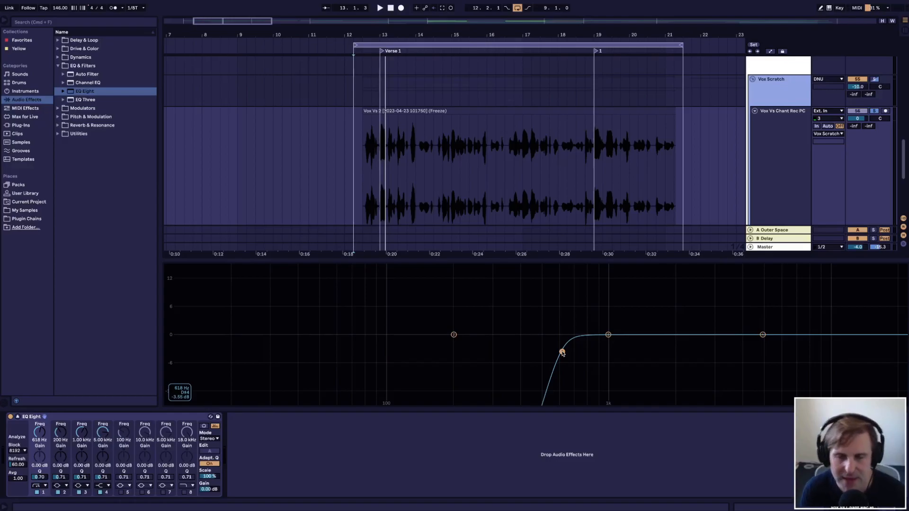
key("space")
left_click_drag(562, 352, 595, 351)
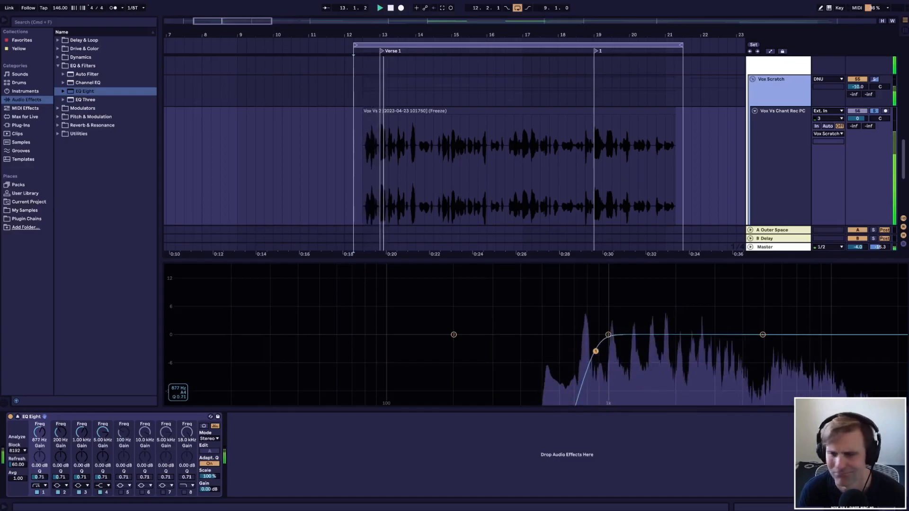
- Bring band 1's low cut down to about 178 Hz with a Q of 0.70 while auditioning the vocal
left_click_drag(595, 351, 450, 349)
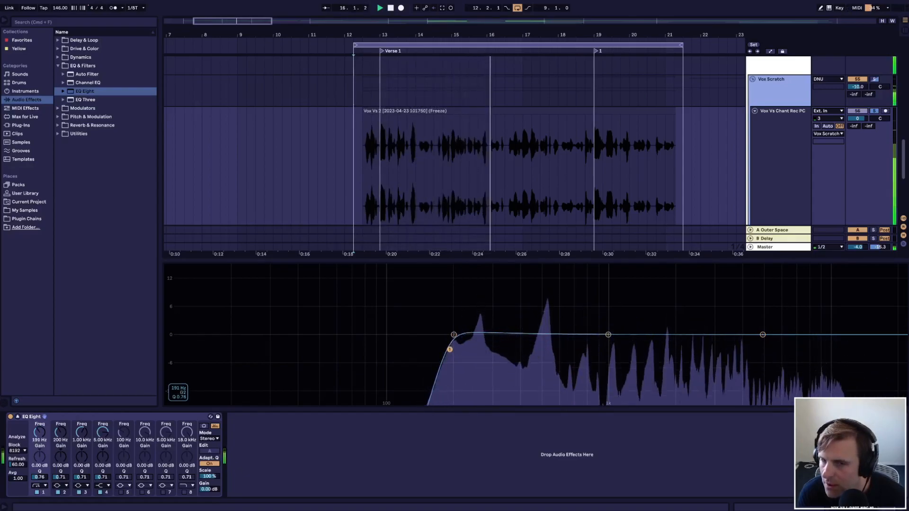
key("space")
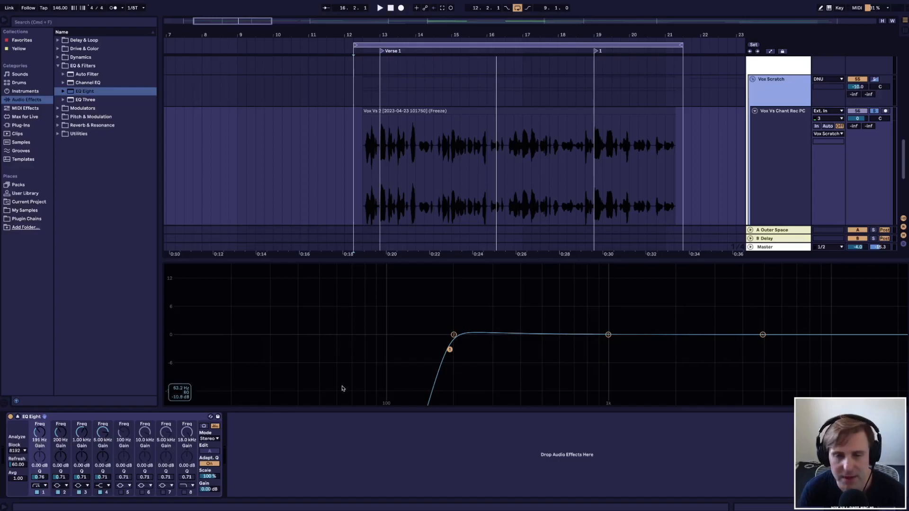
key("space")
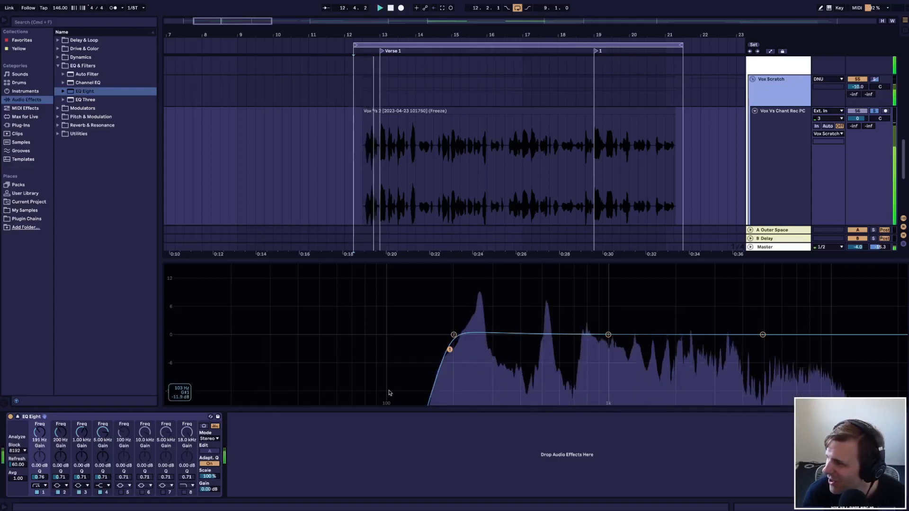
left_click_drag(449, 349, 443, 351)
left_click_drag(442, 351, 443, 351)
key("space")
key("space")
key("space")
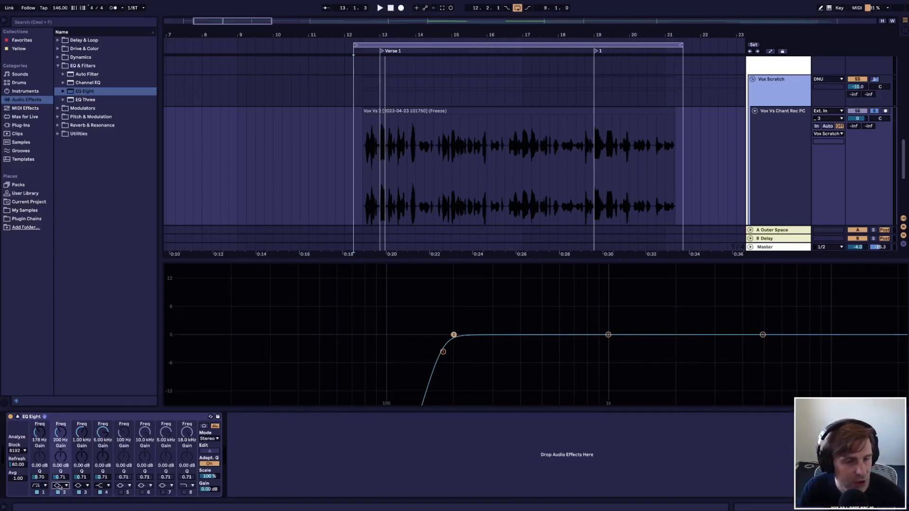
- Make band 2 a bell filter with a Q of 18.0 and boost it about 15 dB at about 253 Hz
left_click(61, 418)
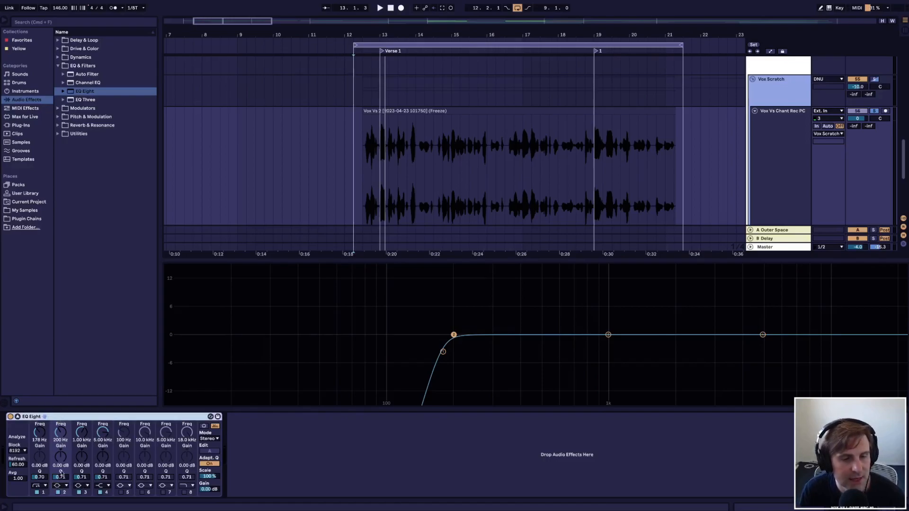
left_click(57, 487)
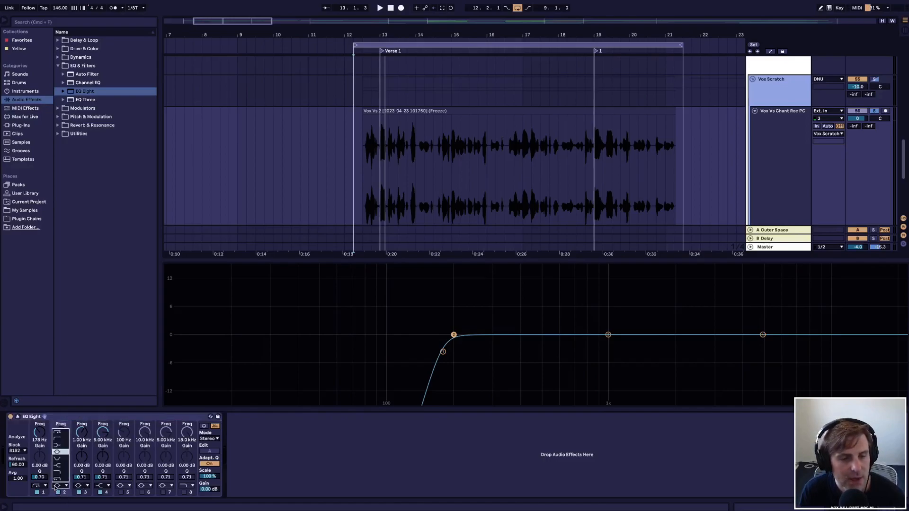
left_click(59, 453)
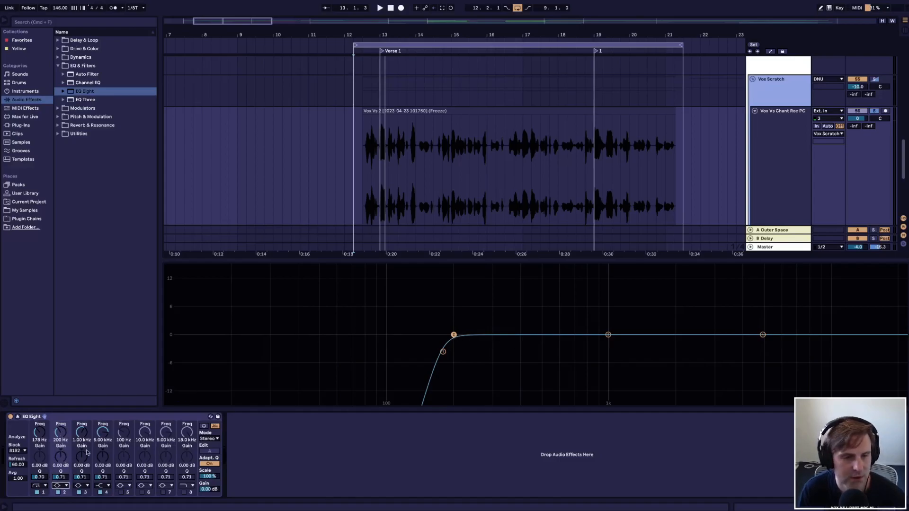
left_click(60, 477)
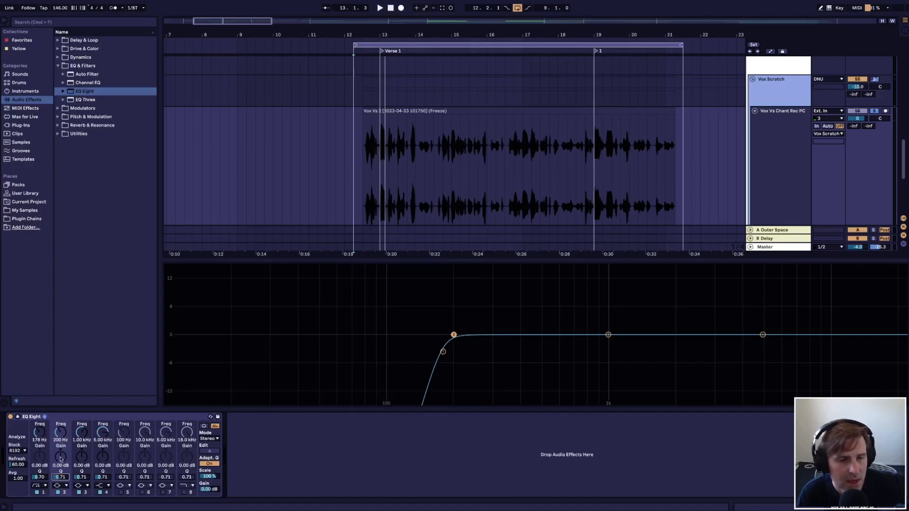
left_click_drag(61, 477, 61, 416)
left_click_drag(454, 334, 468, 269)
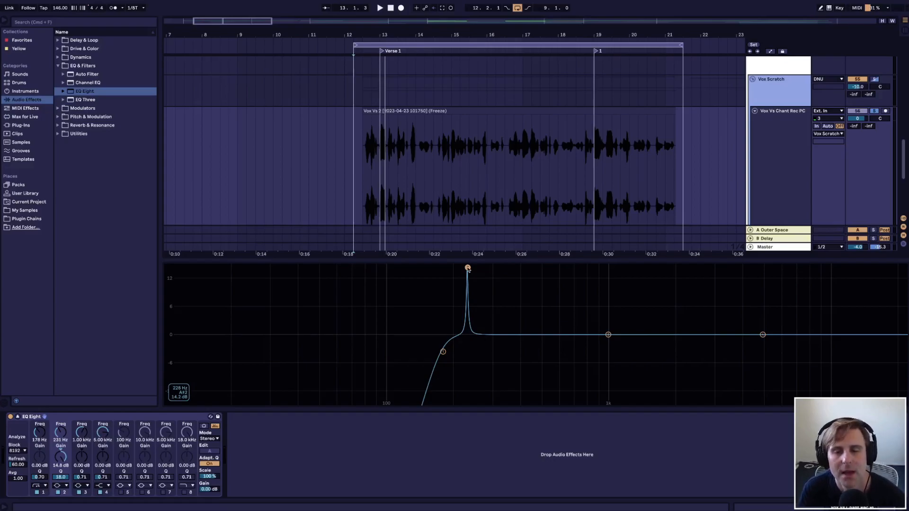
mouse_move(468, 268)
left_mouse_down()
mouse_move(532, 267)
mouse_move(468, 267)
mouse_move(477, 268)
left_mouse_up()
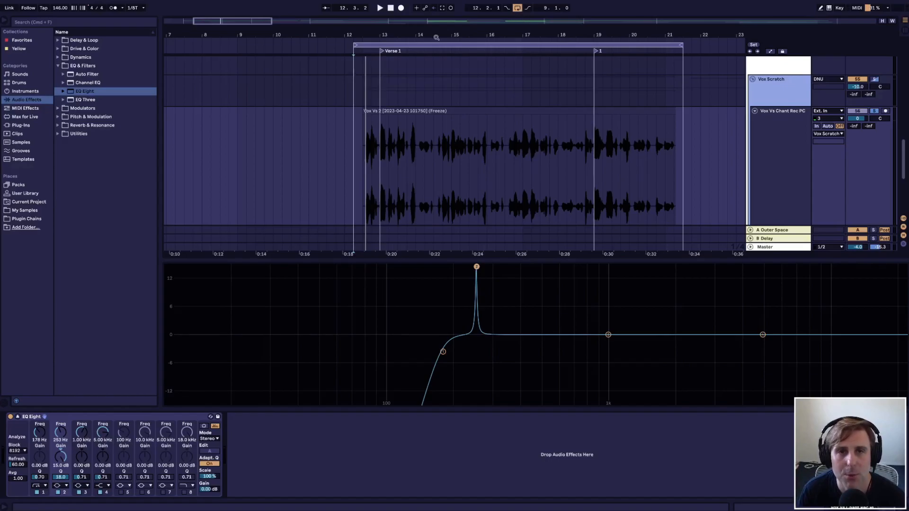
- Sweep band 2's narrow boost to about 431 Hz while auditioning the vocal, and turn it into a cut of about -4.52 dB
left_click(517, 8)
left_click(517, 8)
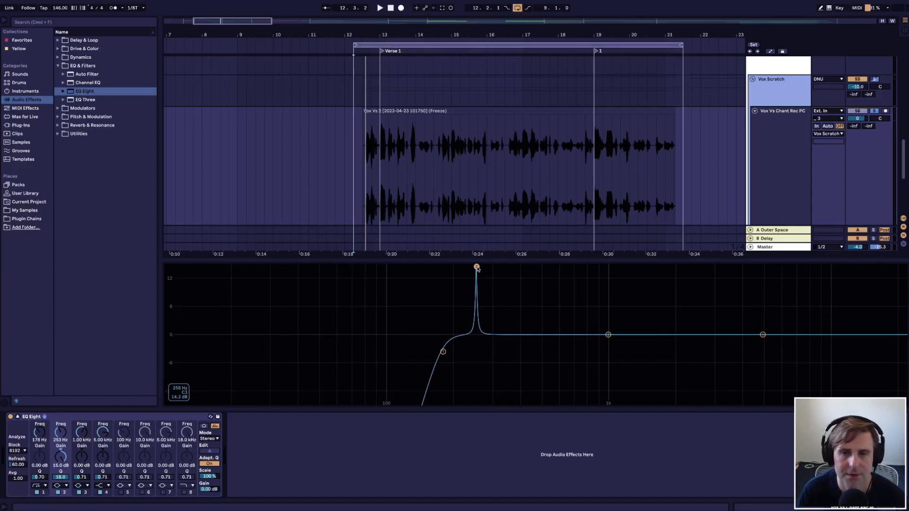
left_click_drag(477, 268, 527, 268)
key("space")
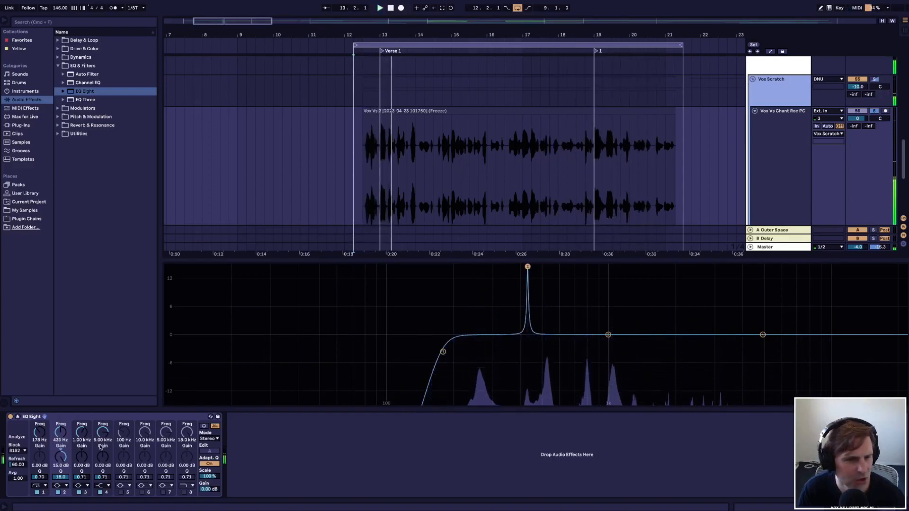
left_click_drag(61, 456, 61, 477)
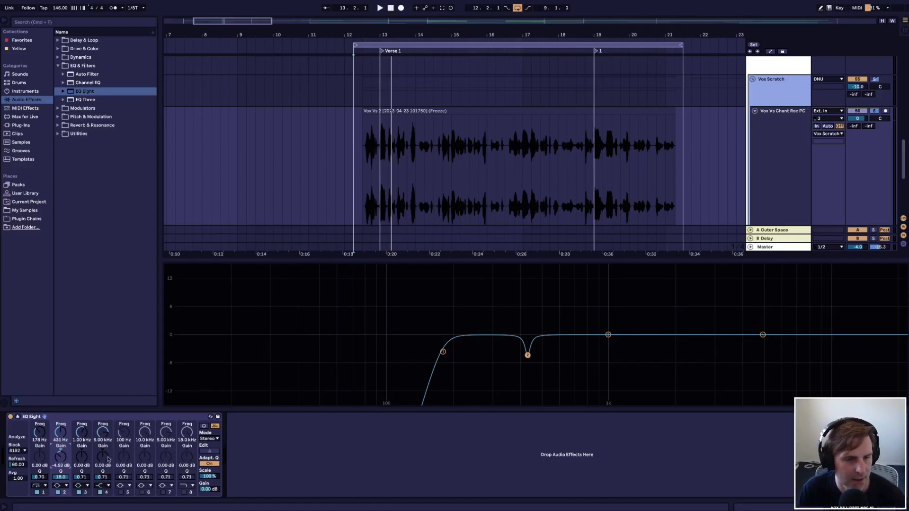
- Audition a 15 dB band 3 boost at about 784 Hz with a Q of 18.0, and turn it into a cut of about -2.88 dB
left_click_drag(608, 335, 615, 279)
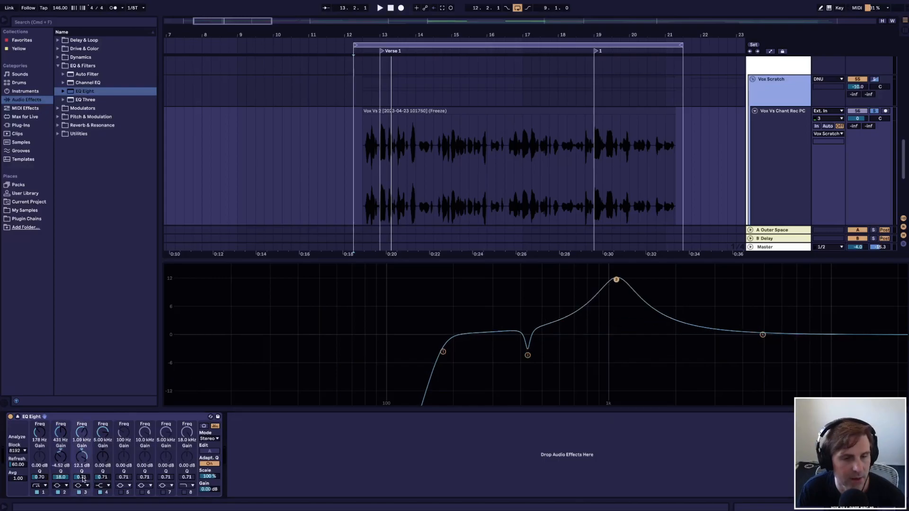
left_click_drag(82, 477, 81, 417)
left_click_drag(615, 279, 584, 266)
key("space")
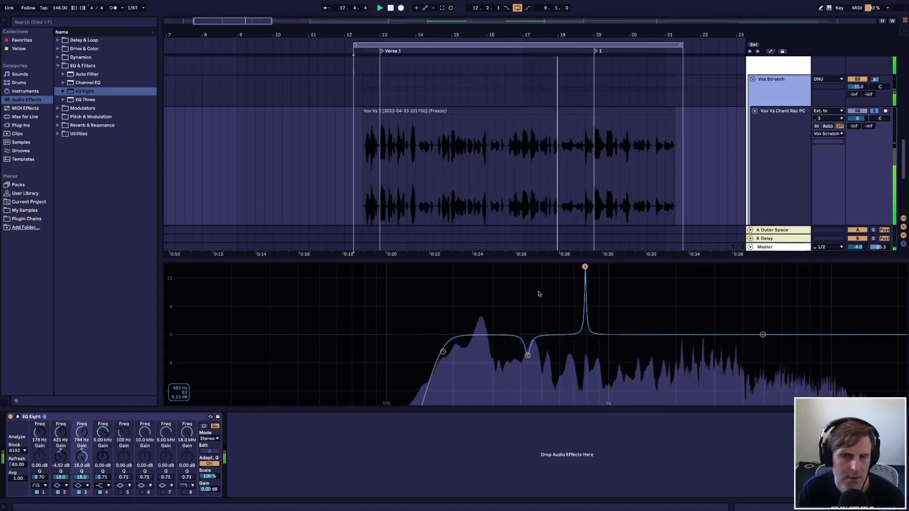
left_click_drag(101, 457, 82, 473)
- Switch band 4 to a bell filter and raise its Q to 18.0
left_click(100, 491)
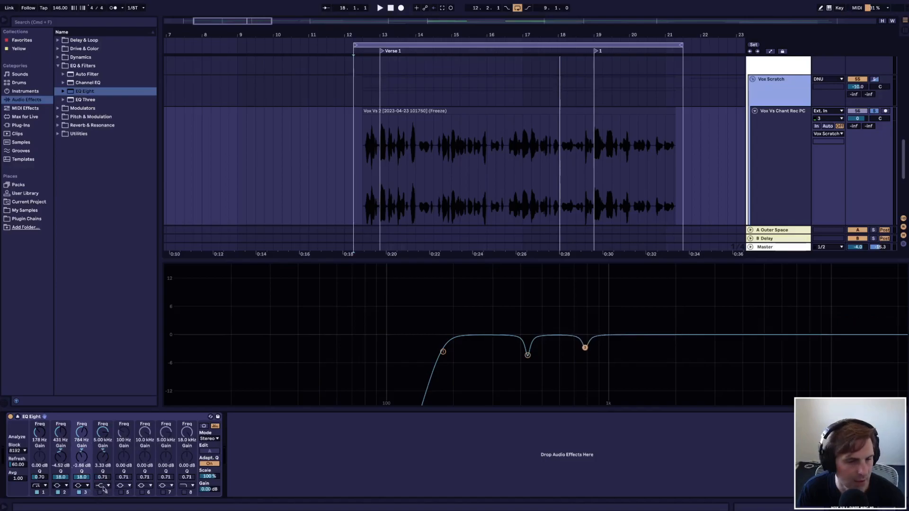
left_click(101, 492)
left_click(100, 485)
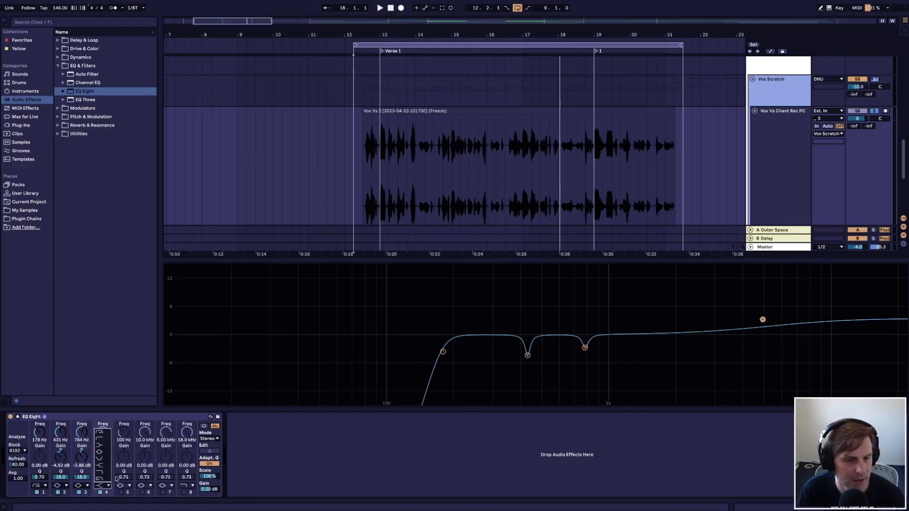
left_click(104, 452)
left_click_drag(105, 477, 105, 398)
- Deepen band 3's cut at 784 Hz to about -4.76 dB and lower band 4's gain to about -2.14 dB
left_click_drag(753, 317, 641, 274)
left_click(585, 348)
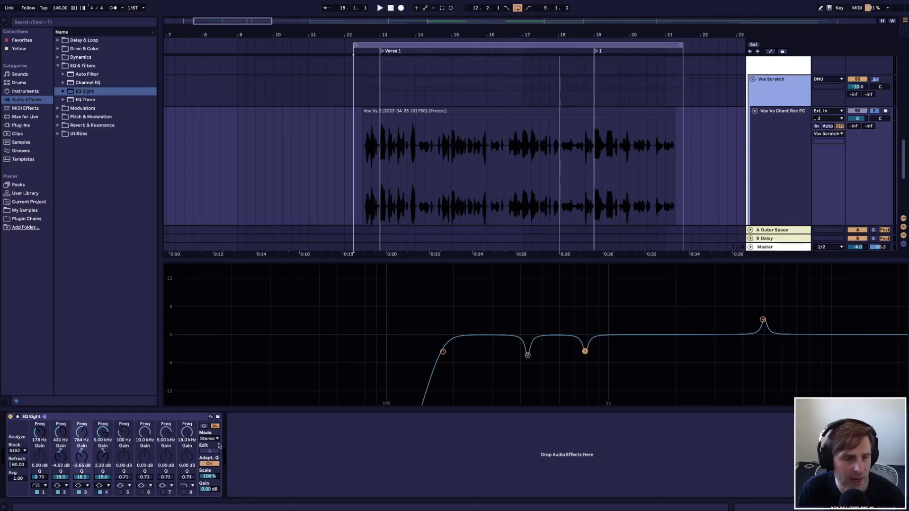
left_click_drag(101, 459, 103, 478)
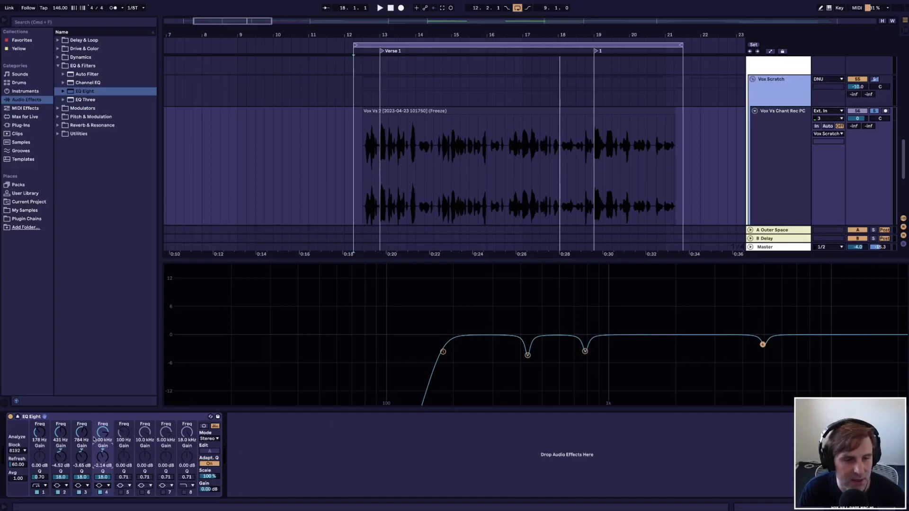
left_click_drag(83, 458, 83, 460)
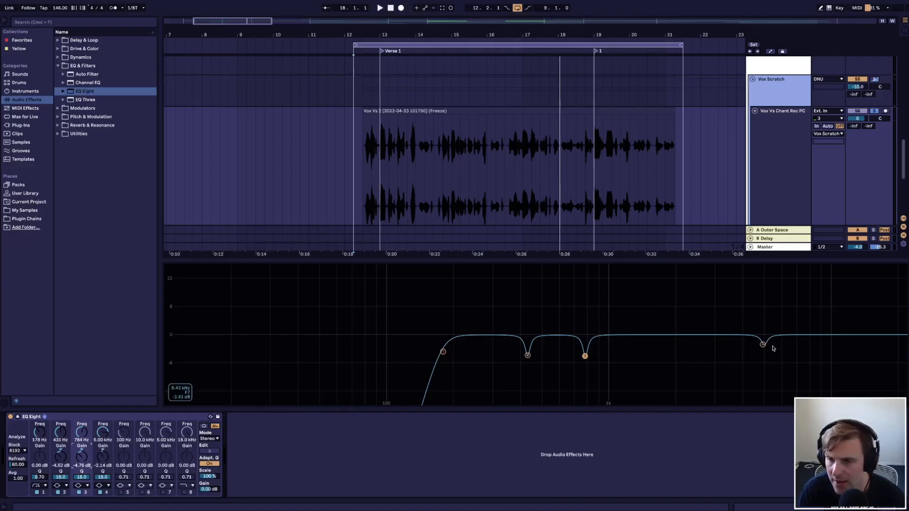
- Audition a 15 dB band 4 boost at about 902 Hz, and turn it into a cut of about -5.00 dB
left_click_drag(764, 345, 598, 267)
key("space")
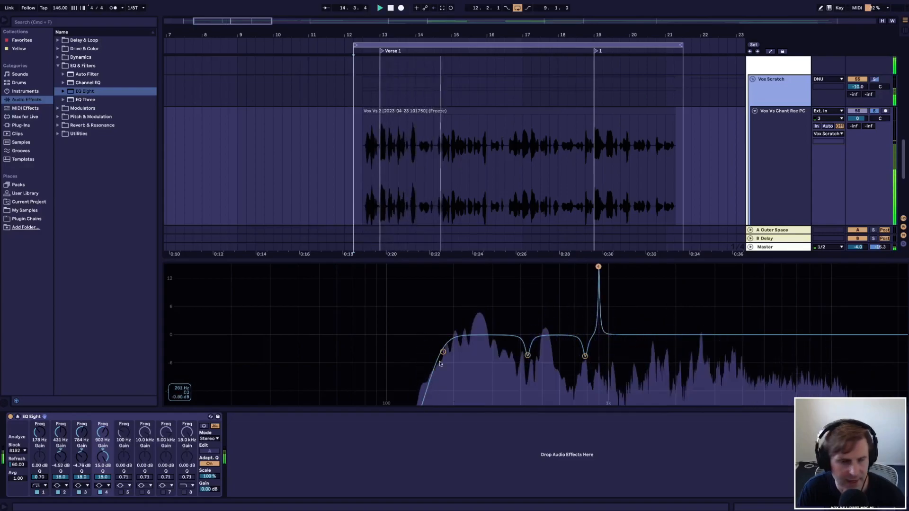
left_click_drag(102, 456, 101, 477)
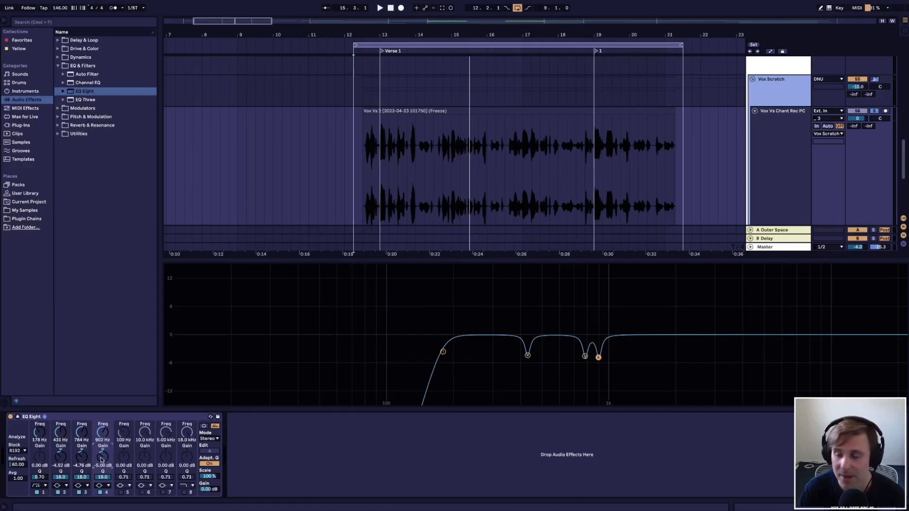
- Enable band 5, audition a 15 dB boost at 1.20 kHz with a Q of 18.0, and turn it into a cut of about -4.76 dB
left_click(121, 493)
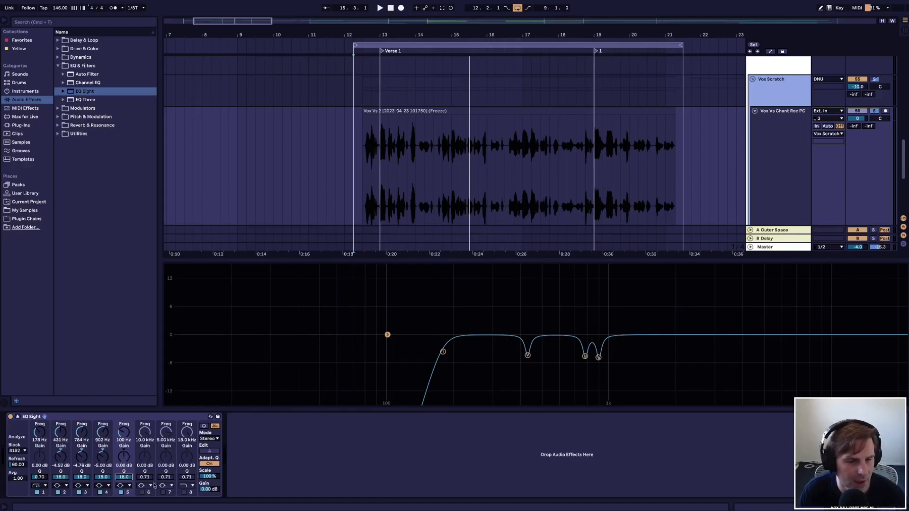
left_click_drag(387, 334, 626, 267)
key("space")
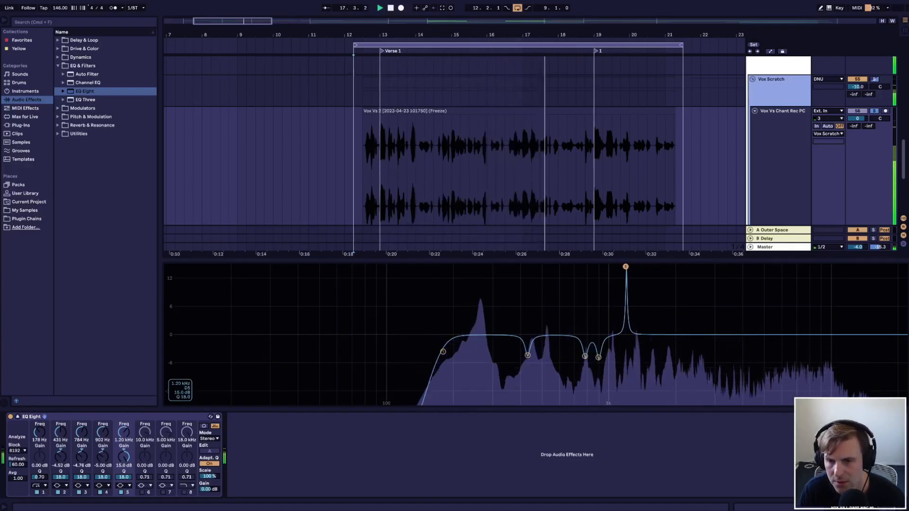
key("space")
left_click_drag(626, 266, 625, 347)
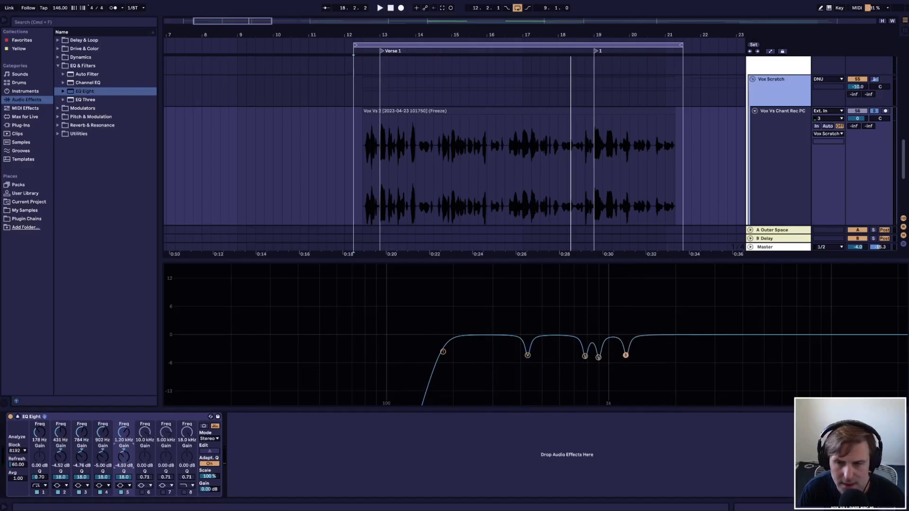
- Enable band 6, audition a 15 dB boost at 1.58 kHz with a Q of 18.0, and turn it into a cut of about -4.29 dB
left_click(142, 492)
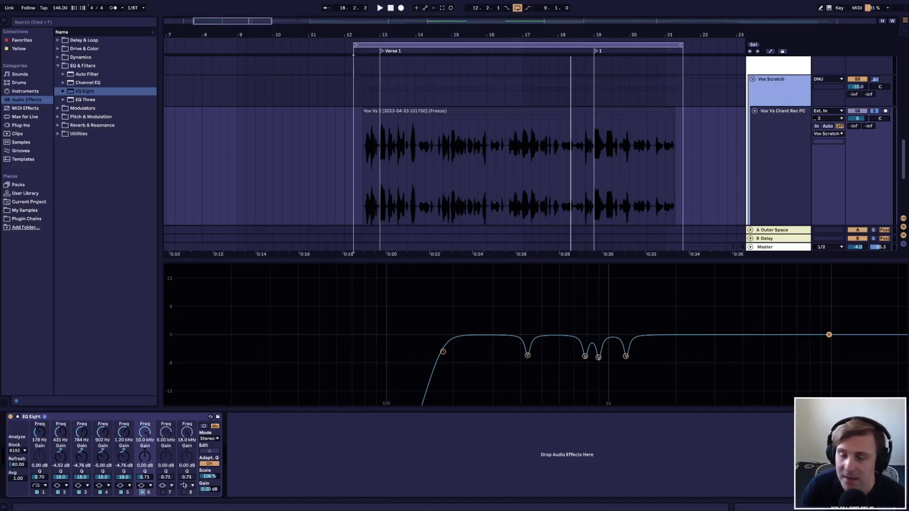
left_click_drag(144, 477, 145, 450)
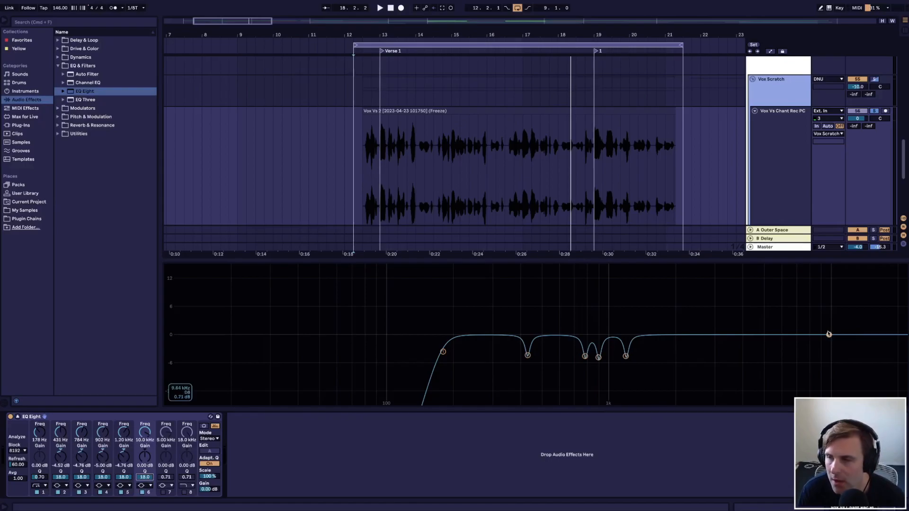
left_click_drag(828, 334, 652, 267)
key("space")
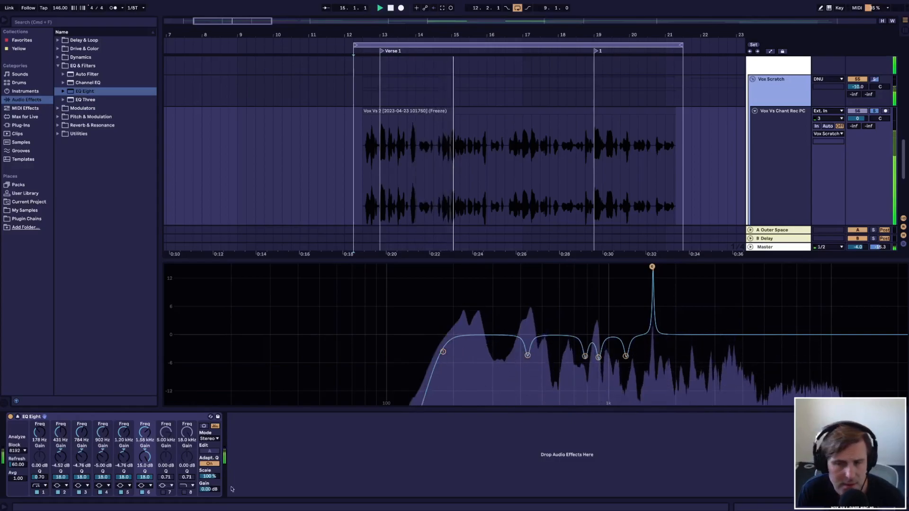
key("space")
left_click_drag(145, 457, 145, 492)
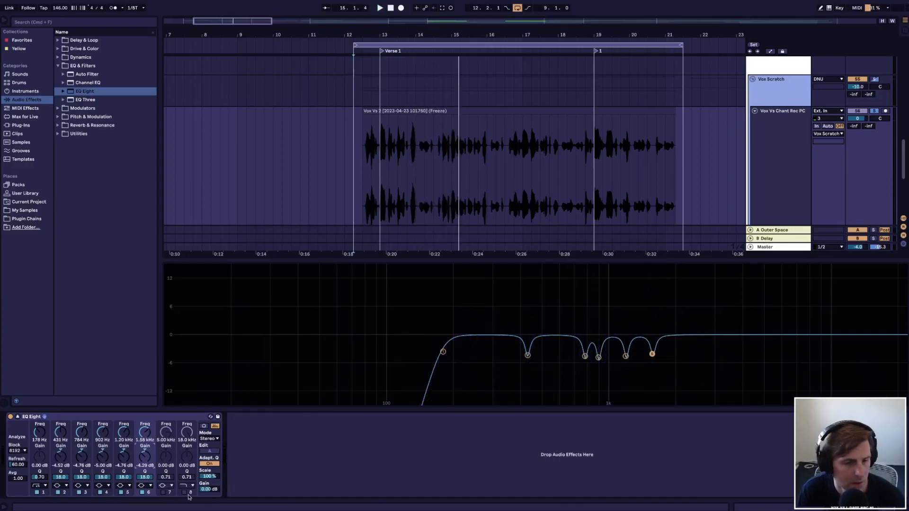
- Enable band 7 during playback, boost it about 7.30 dB at about 4.08 kHz, and raise its Q to 18.0
left_click(164, 492)
key("space")
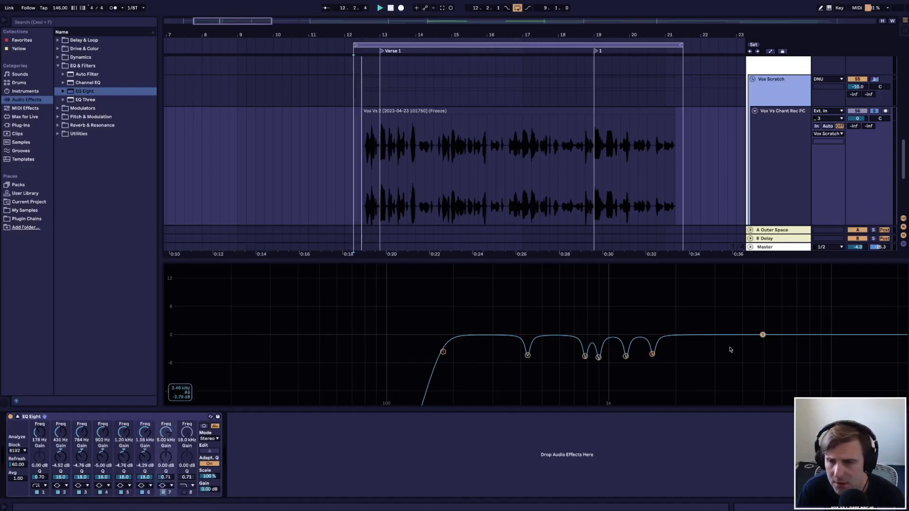
left_click_drag(762, 335, 742, 302)
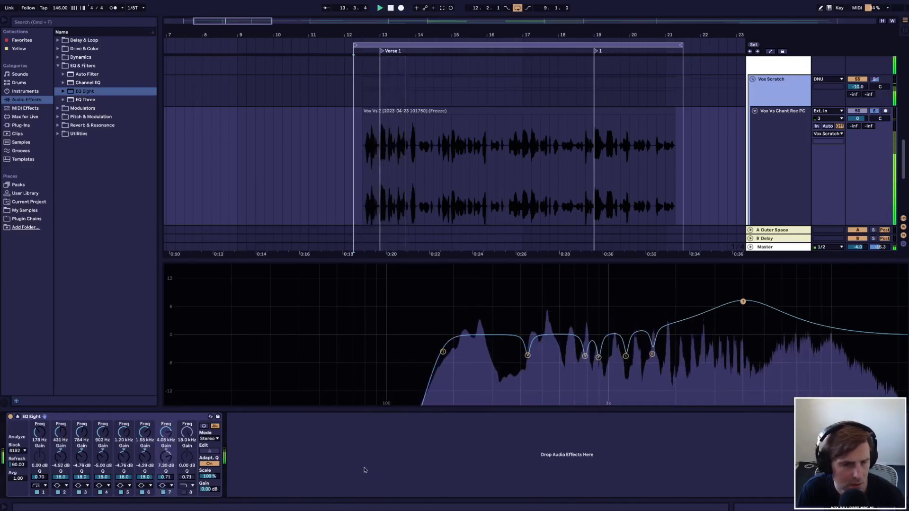
left_click_drag(165, 477, 166, 426)
- Sweep band 7's boost at 15 dB to about 2.72 kHz while auditioning the vocal, and turn it into a cut of about -3.81 dB
left_click_drag(742, 302, 700, 266)
key("space")
key("space")
key("space")
left_click_drag(701, 267, 704, 267)
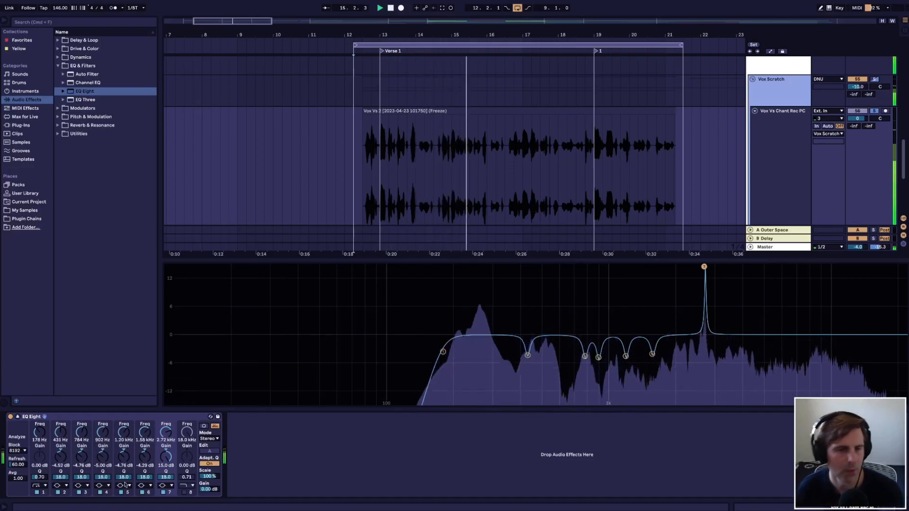
key("space")
left_click_drag(703, 266, 704, 348)
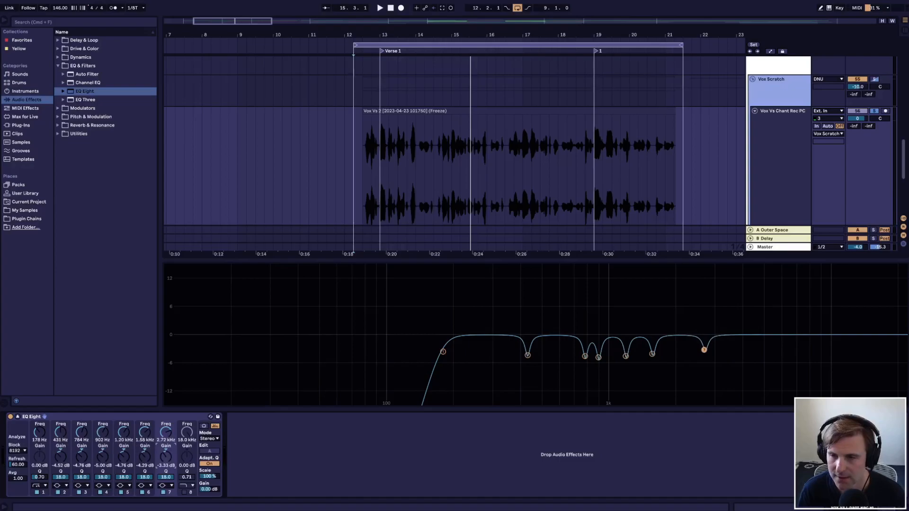
- Enable band 8 as a bell filter and raise its Q to 18.0
left_click(185, 492)
left_click(187, 486)
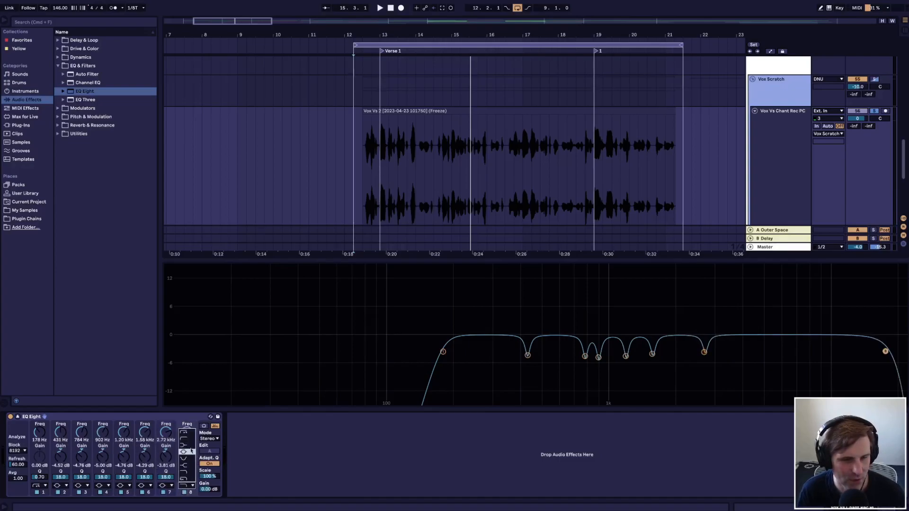
left_click(185, 451)
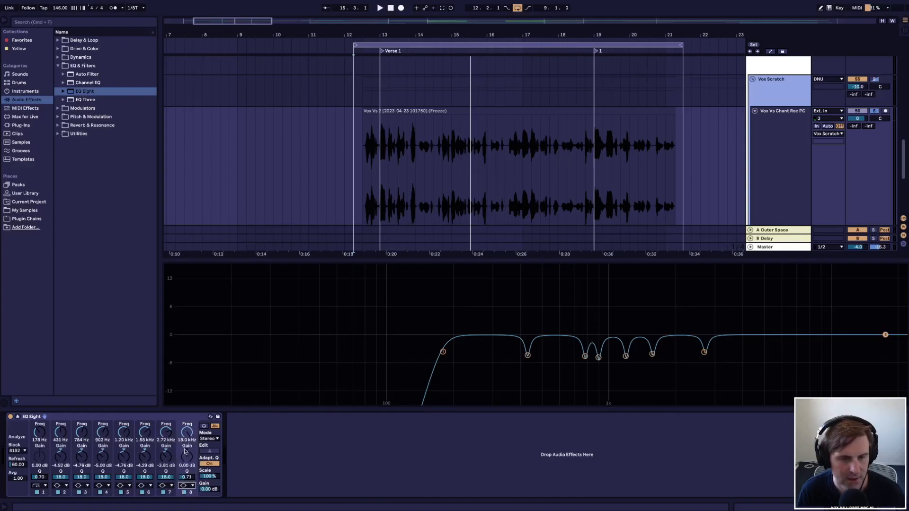
left_click_drag(187, 478, 187, 438)
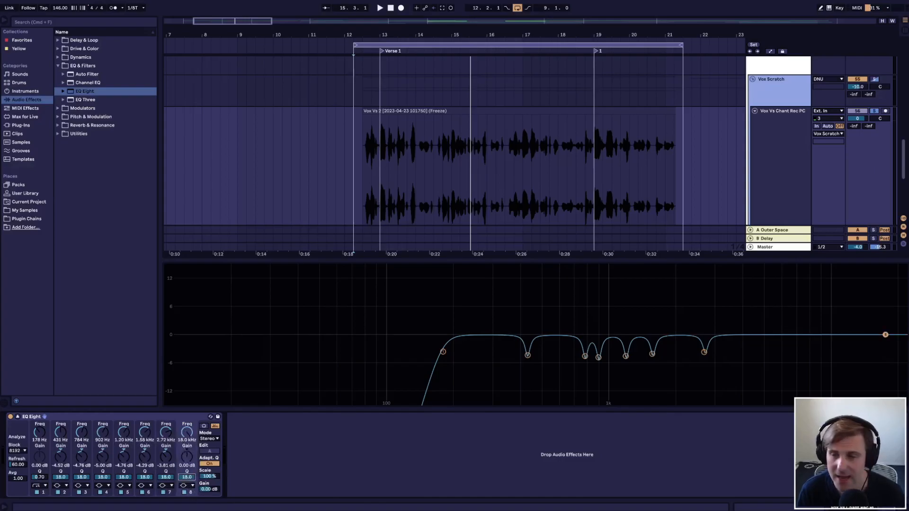
- Sweep a 15 dB band 8 boost from about 3.41 kHz to about 9.27 kHz during playback, and switch the band off
left_click_drag(885, 336, 727, 267)
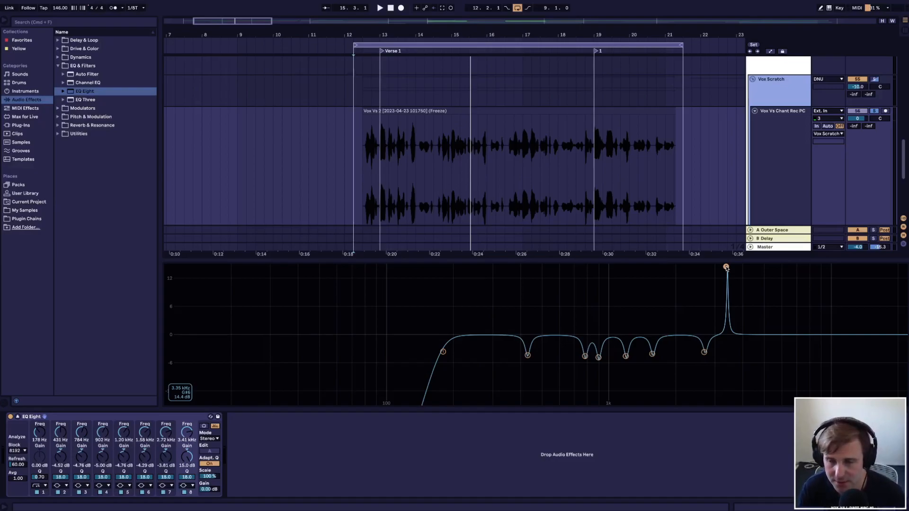
key("space")
left_click_drag(726, 268, 822, 266)
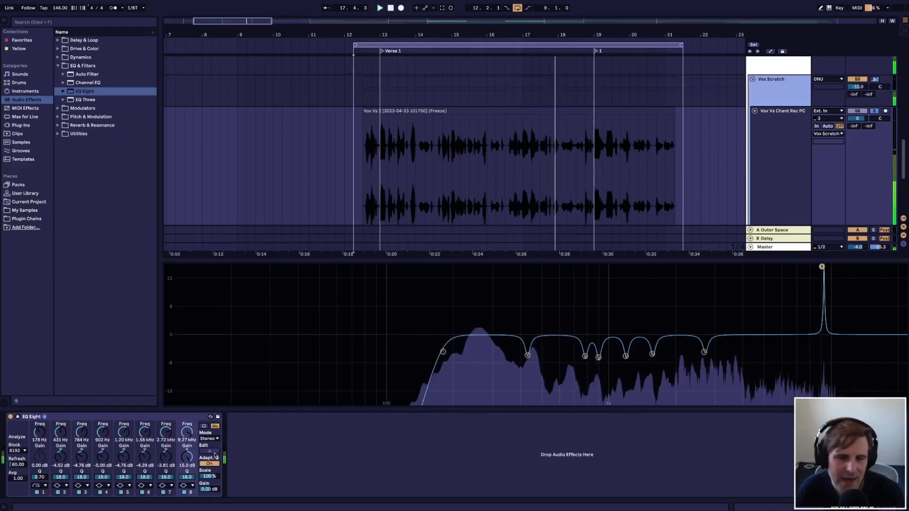
key("space")
left_click(185, 493)
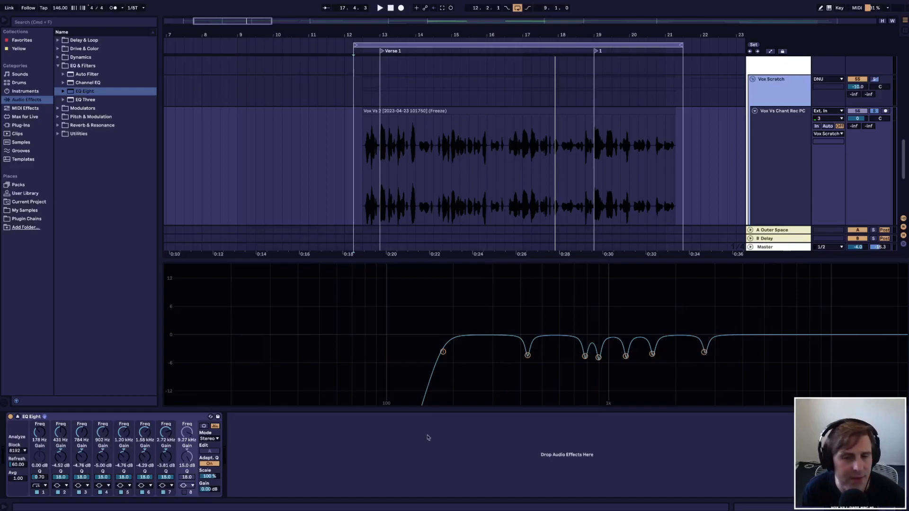
- Play the vocal while bypassing and re-enabling EQ Eight to compare the sound with and without the cuts
key("space")
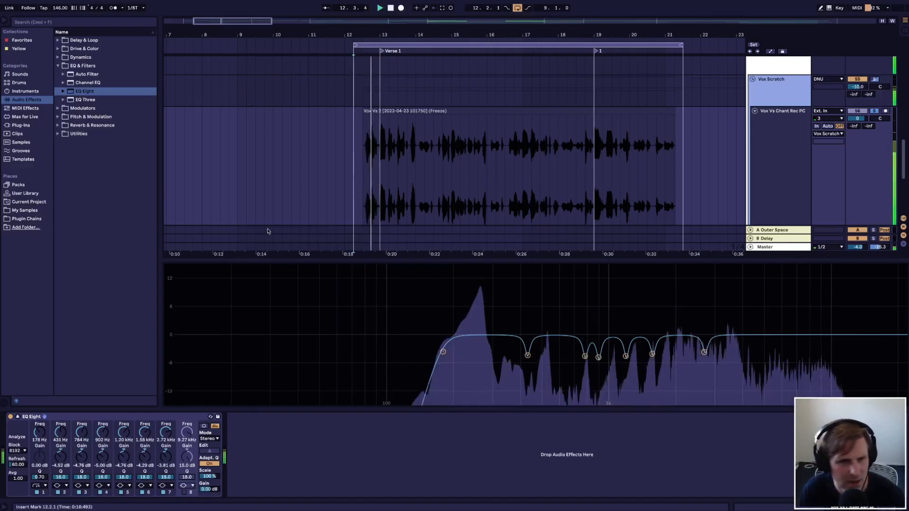
left_click(10, 417)
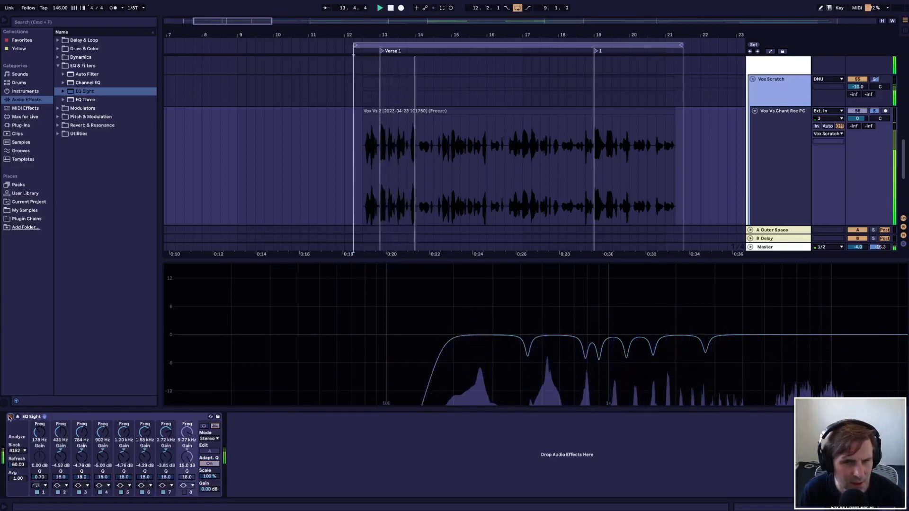
left_click(10, 417)
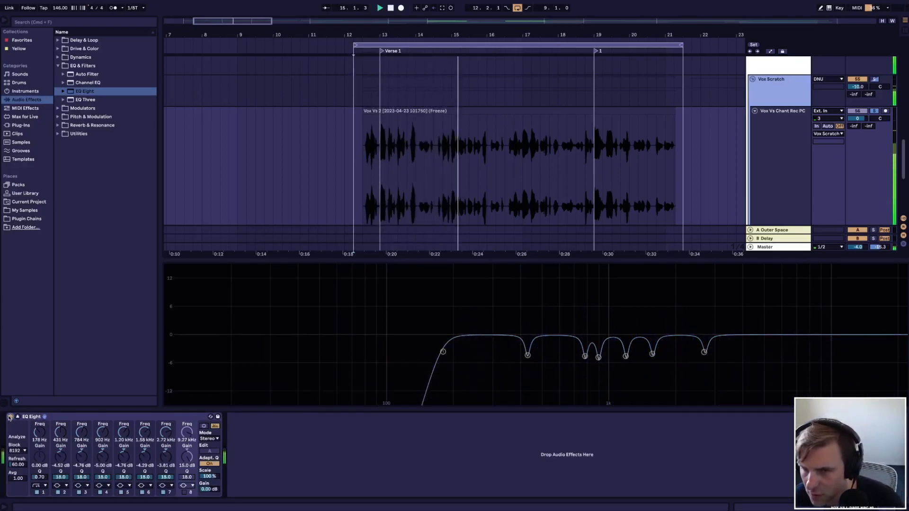
left_click(10, 417)
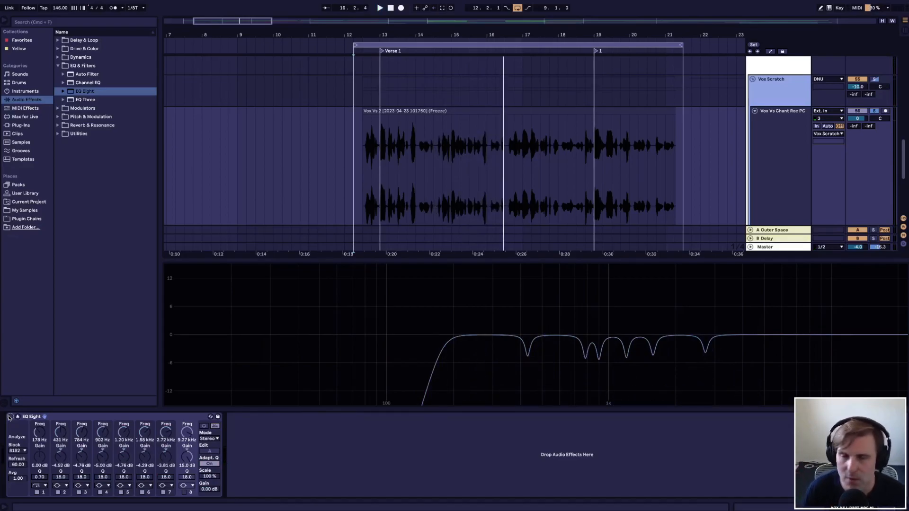
left_click(10, 417)
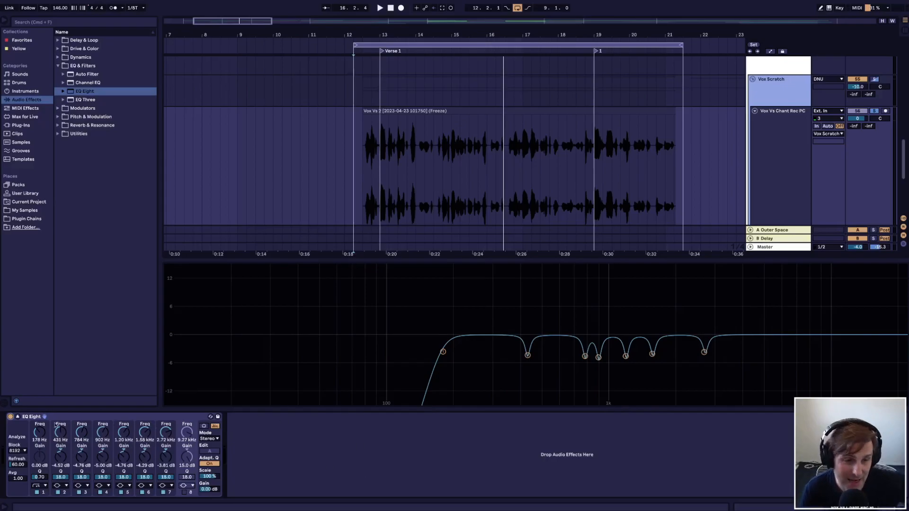
- Collapse the first EQ Eight's large display, add a second EQ Eight after it, and expand the new one's display
left_click(18, 417)
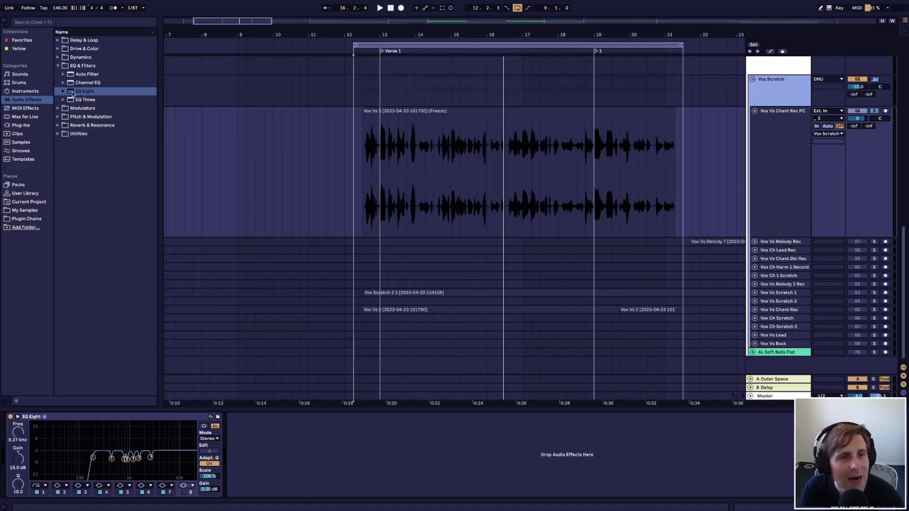
mouse_move(73, 94)
left_mouse_down()
mouse_move(309, 435)
mouse_move(277, 450)
left_mouse_up()
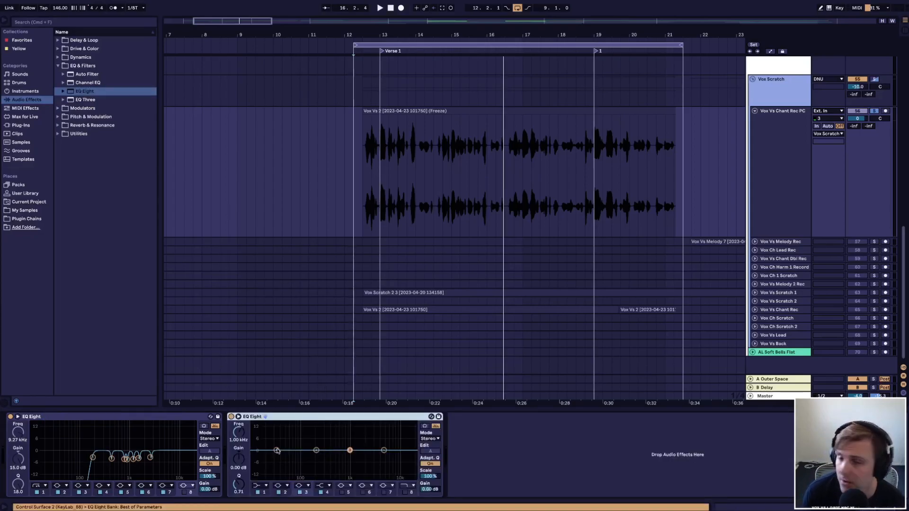
left_click(277, 450)
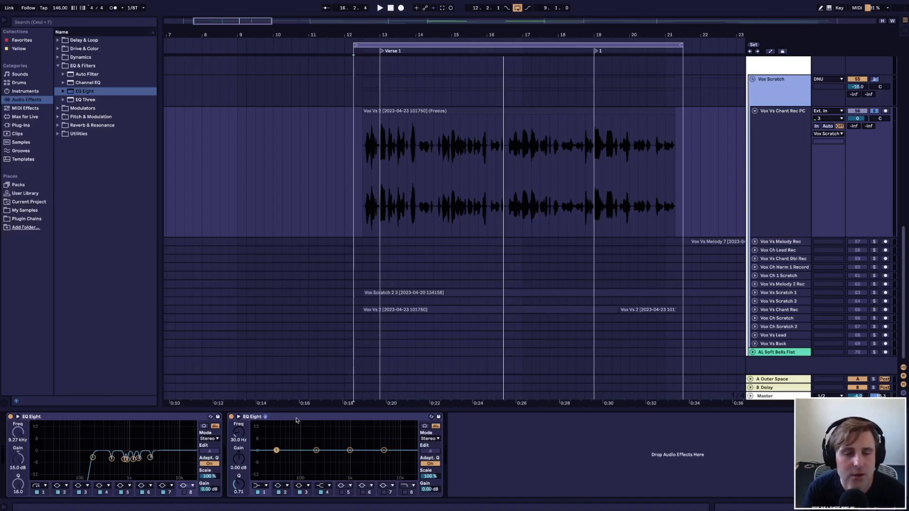
left_click(238, 417)
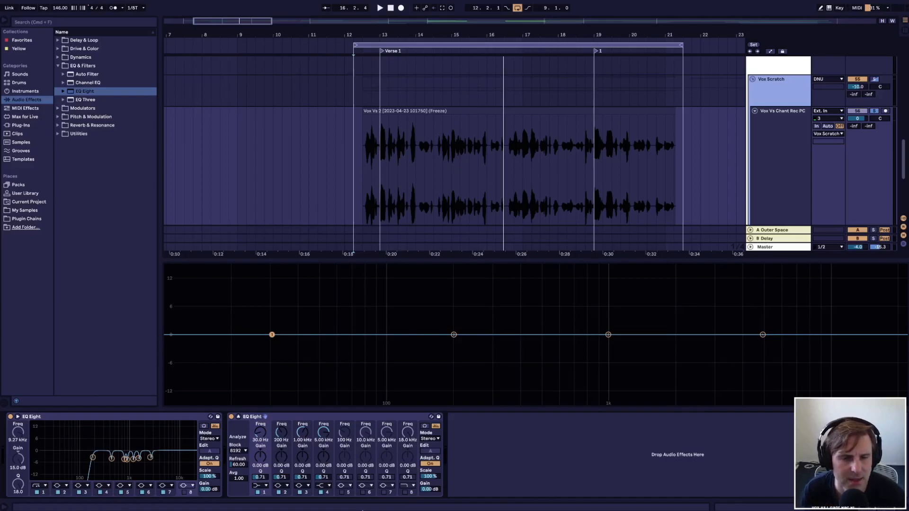
- Shape band 1 of the second EQ Eight into a low-shelf cut of about -4.05 dB at 791 Hz, and set its output gain to 2.00 dB
left_click(259, 485)
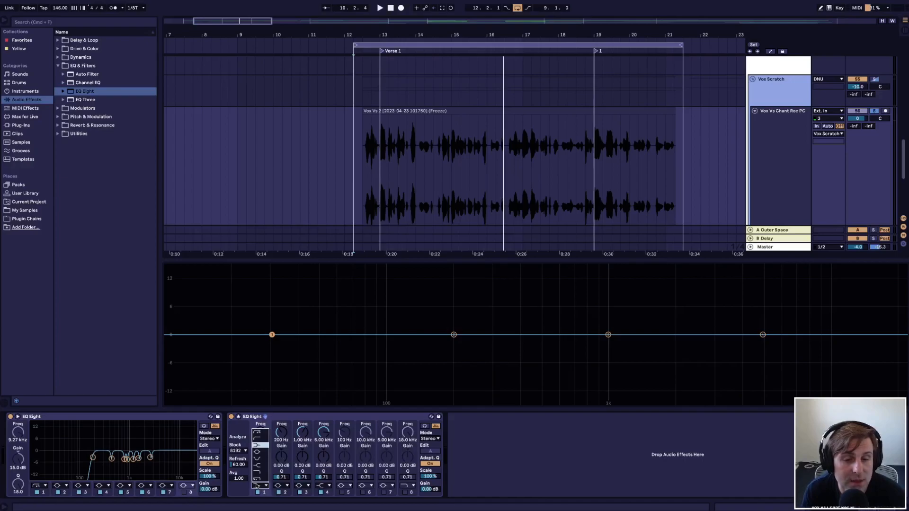
left_click(506, 488)
left_click_drag(272, 336, 586, 361)
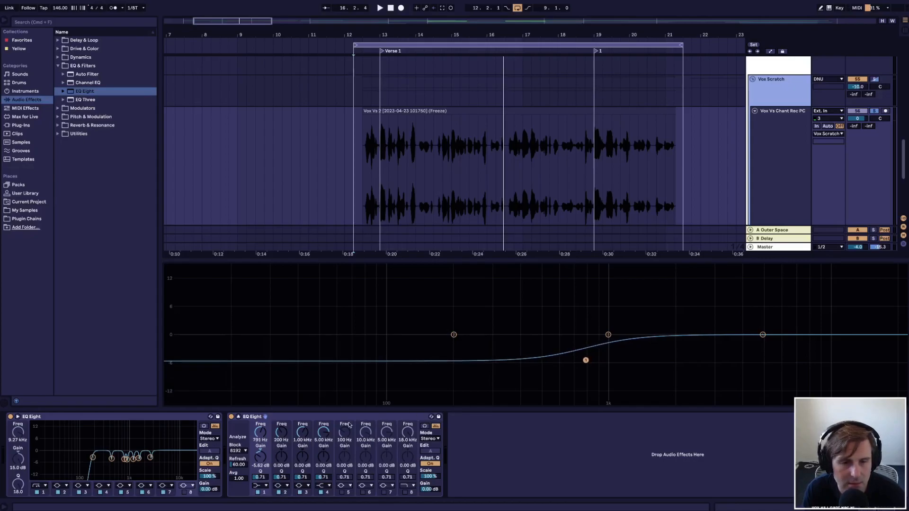
left_click_drag(260, 457, 260, 448)
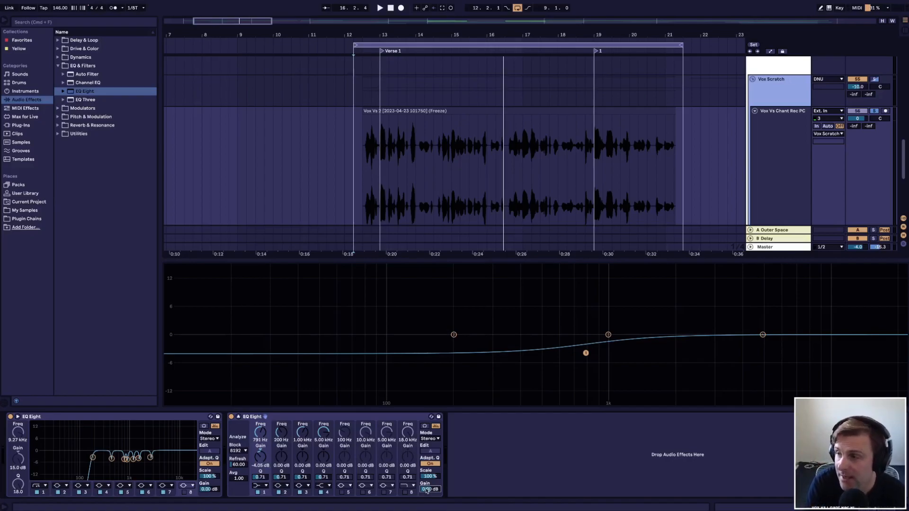
type("2")
key("Return")
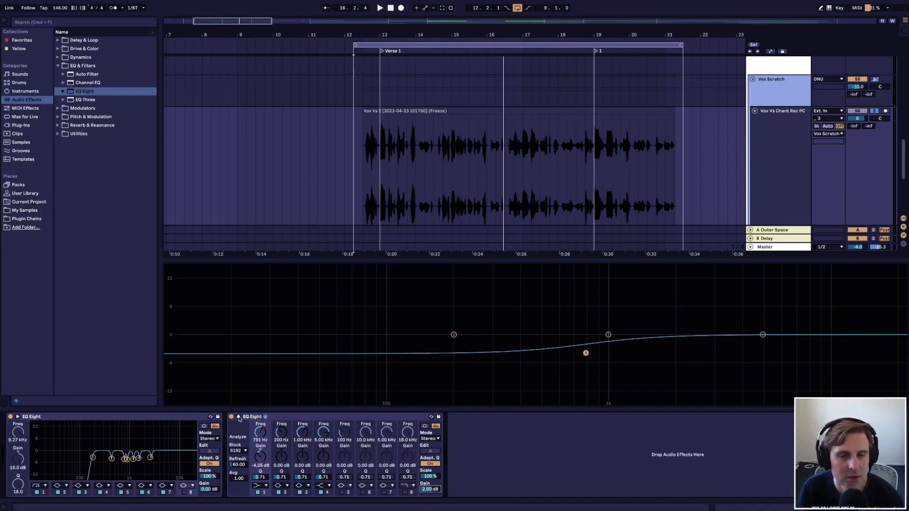
- Audition the vocal with the second EQ Eight bypassed and re-enabled
key("space")
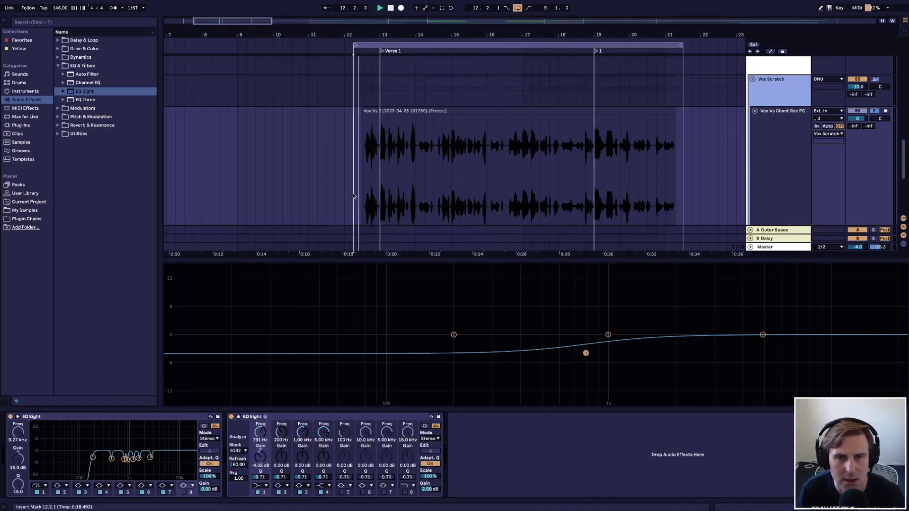
left_click(231, 417)
left_click(231, 417)
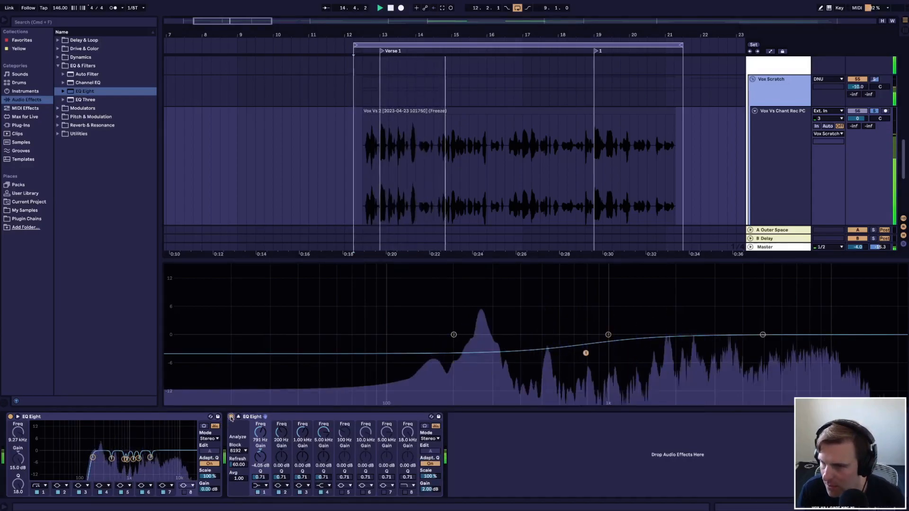
key("space")
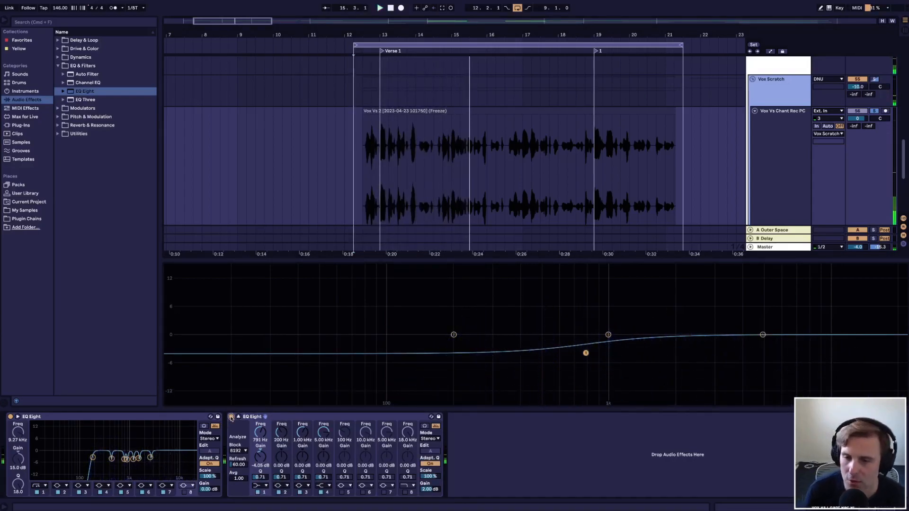
- Deepen the low-shelf cut to about -5.03 dB and compare the vocal with the second EQ Eight off and on
left_click_drag(585, 353, 586, 358)
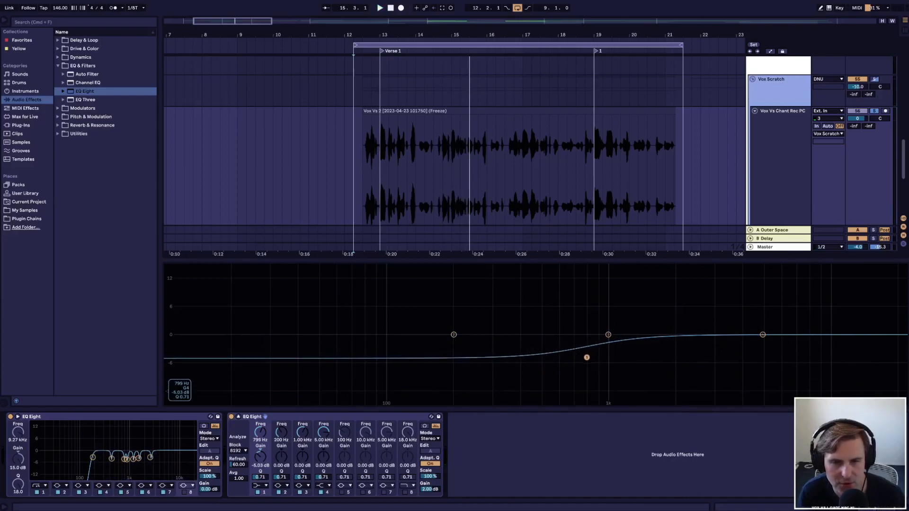
left_click(231, 417)
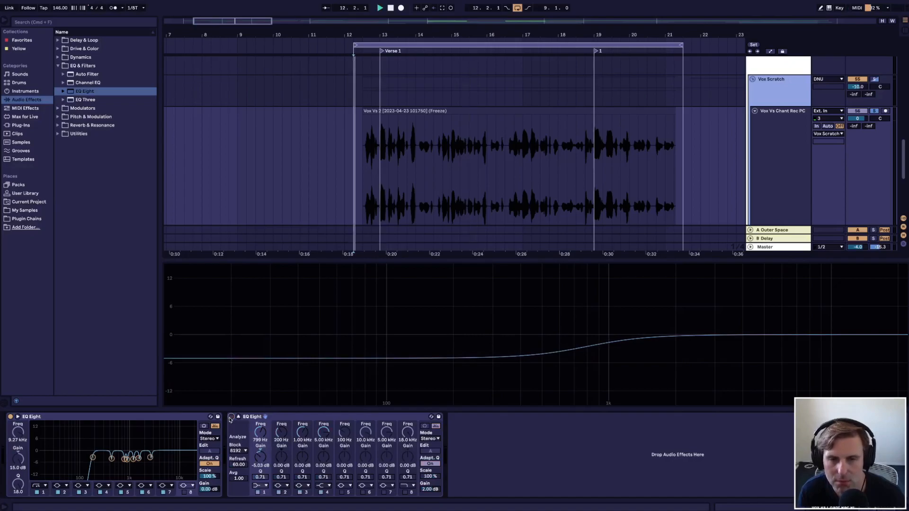
left_click(231, 417)
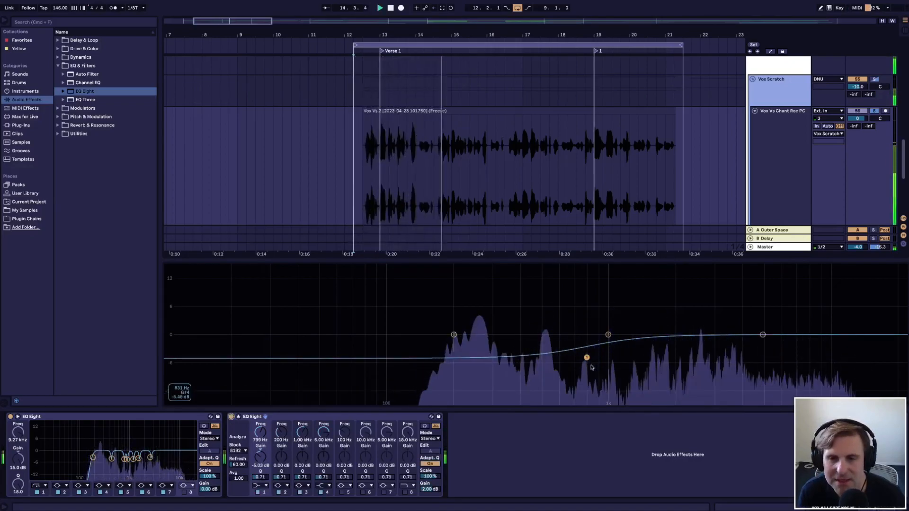
- Set the low shelf at about 795 Hz to a gain of -4.00 dB and audition the vocal
left_click_drag(586, 358, 586, 355)
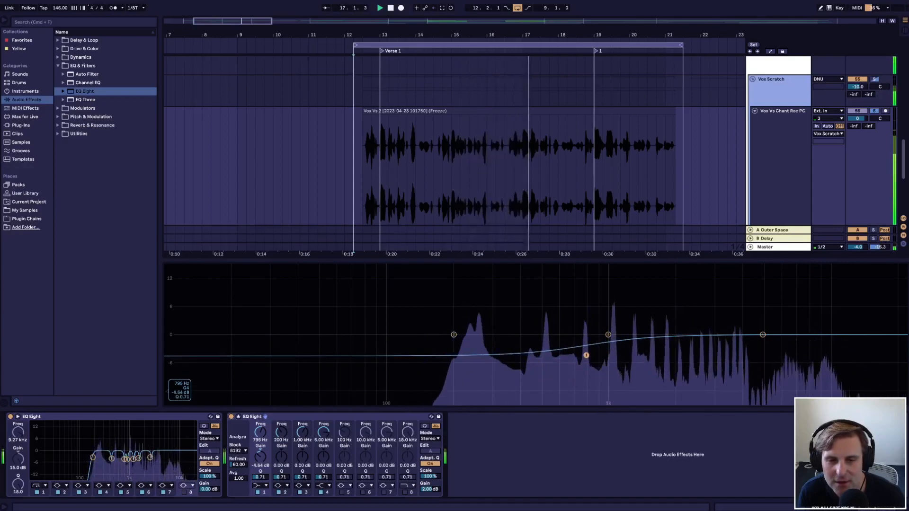
type("-4")
key("Return")
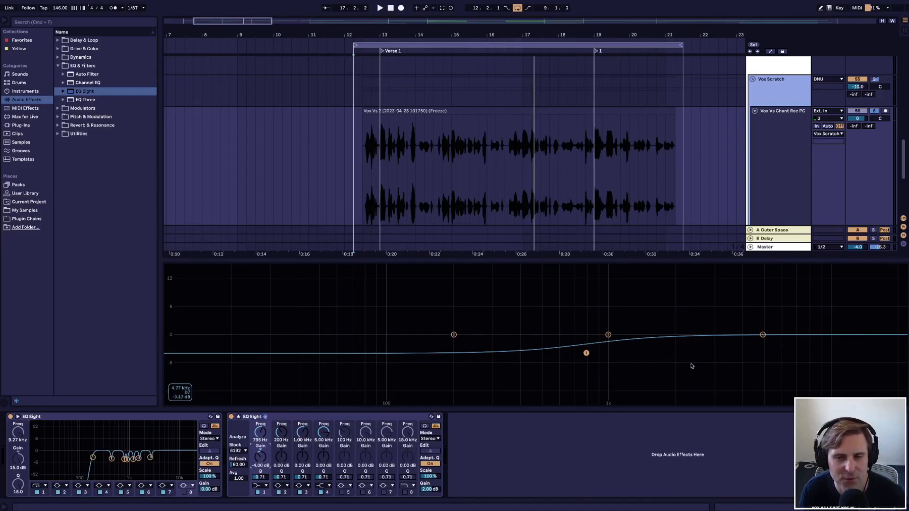
key("space")
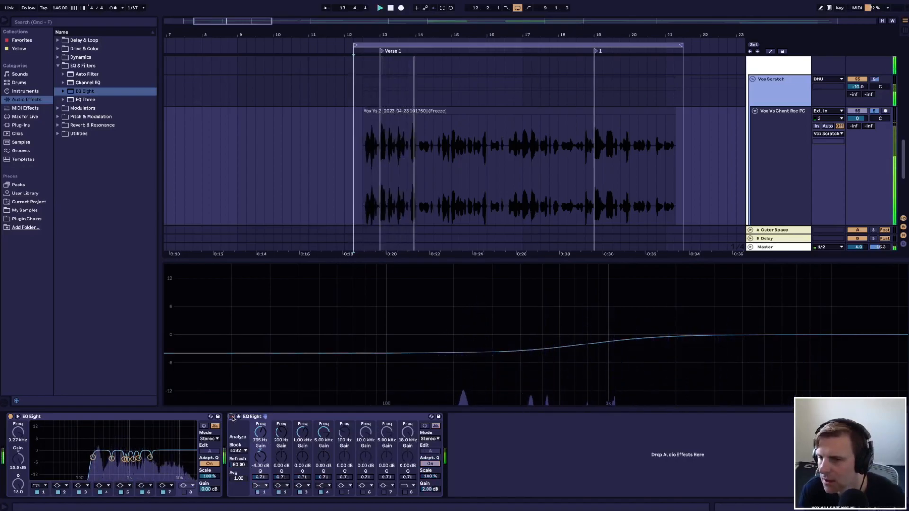
key("space")
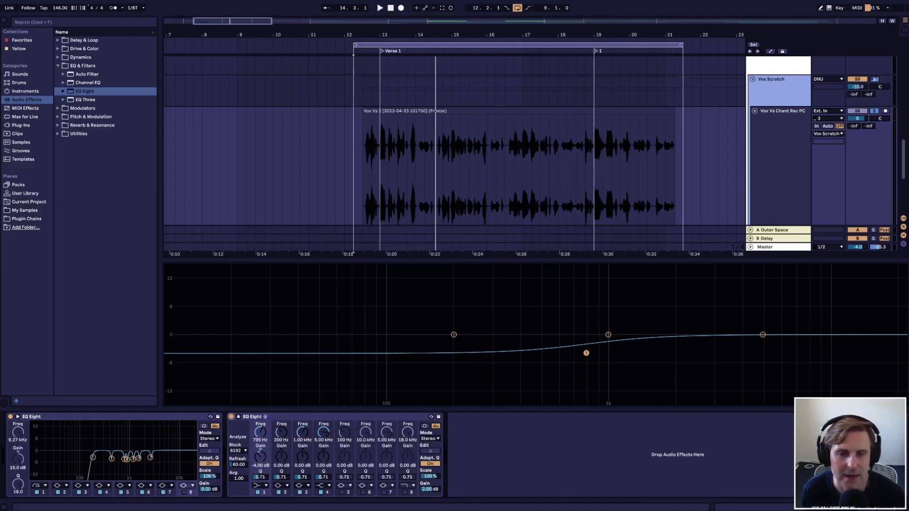
- Collapse the second EQ Eight's large display and group both EQ Eights into an Audio Effect Rack
left_click(238, 417)
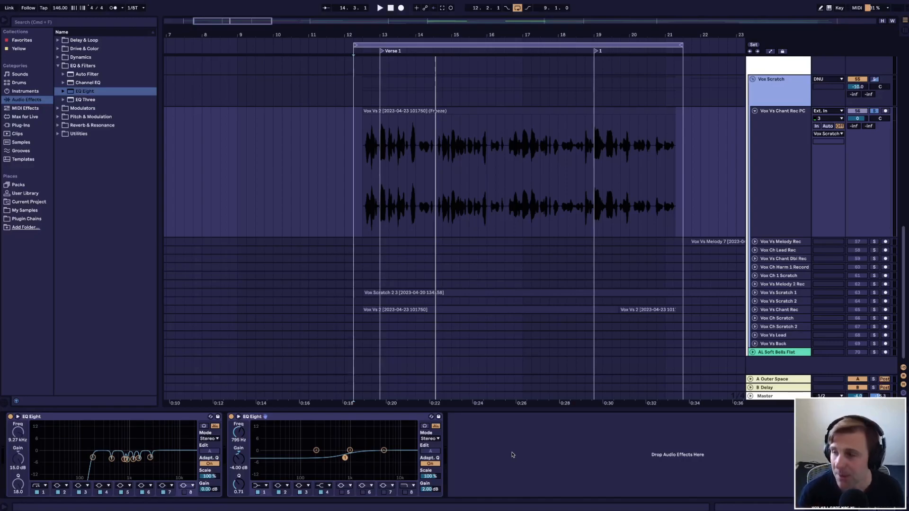
left_click(160, 417)
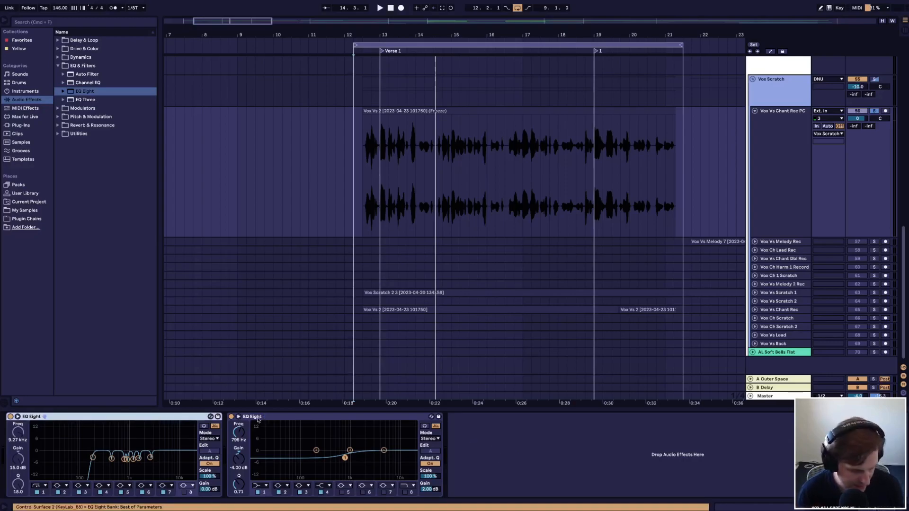
left_click(331, 419)
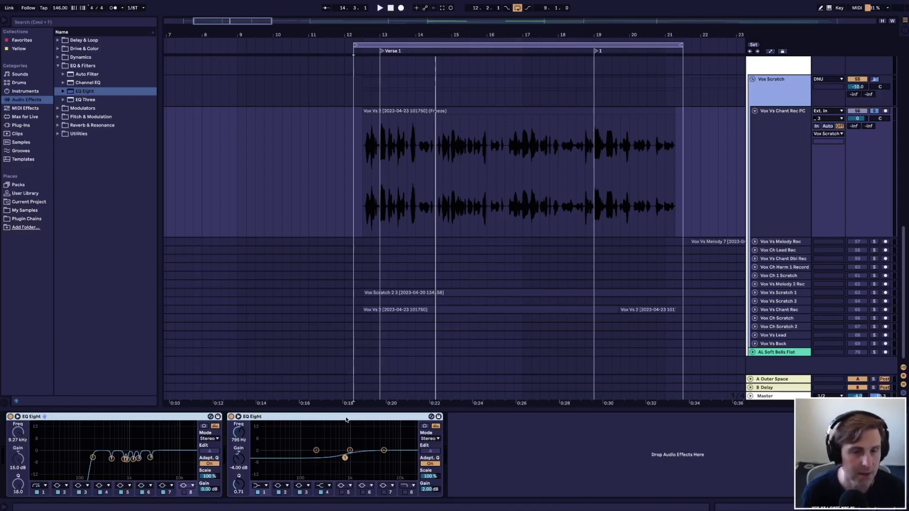
key("super+g")
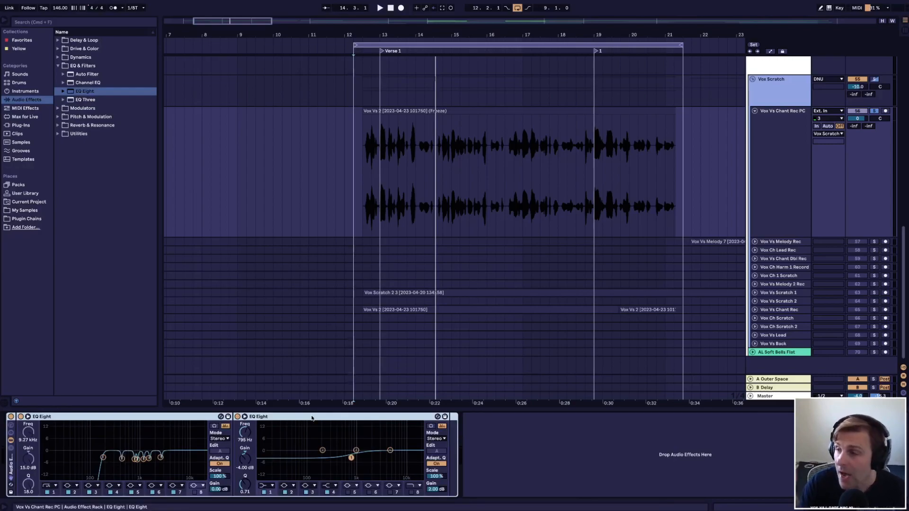
left_click(445, 417)
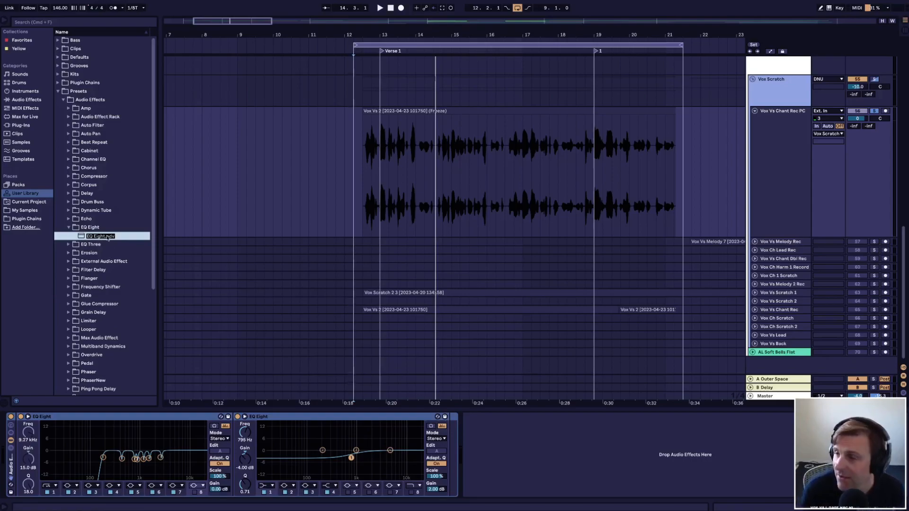
key("Escape")
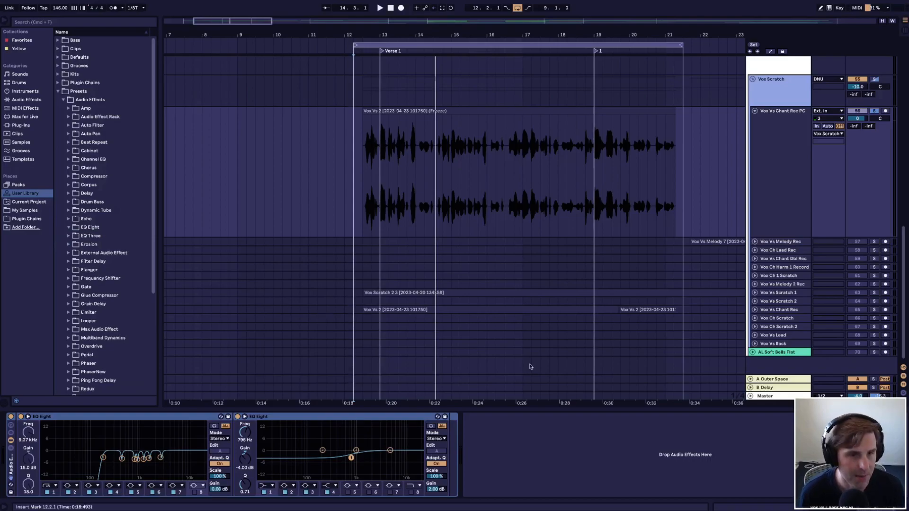
left_click(534, 448)
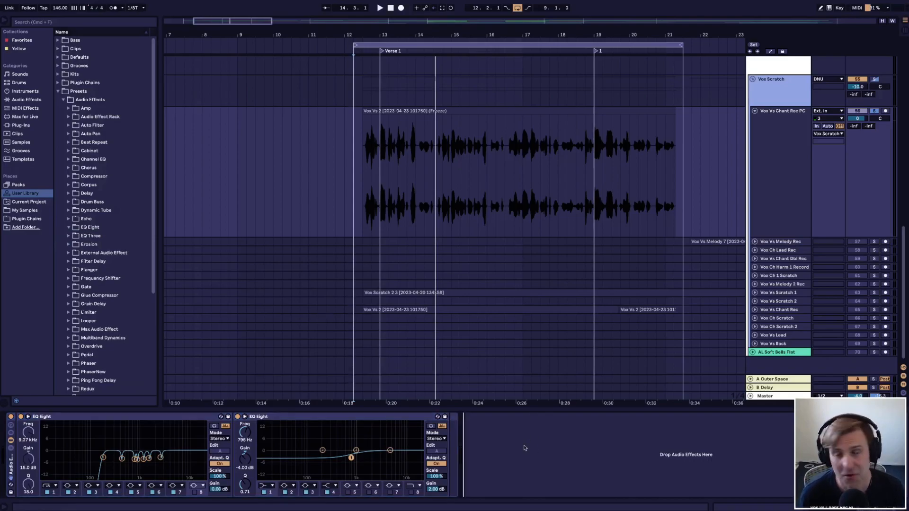
- Browse the User Library's Plugin Chains folder and select the Lead Vox EQs.adg preset
left_click(20, 160)
left_click(22, 193)
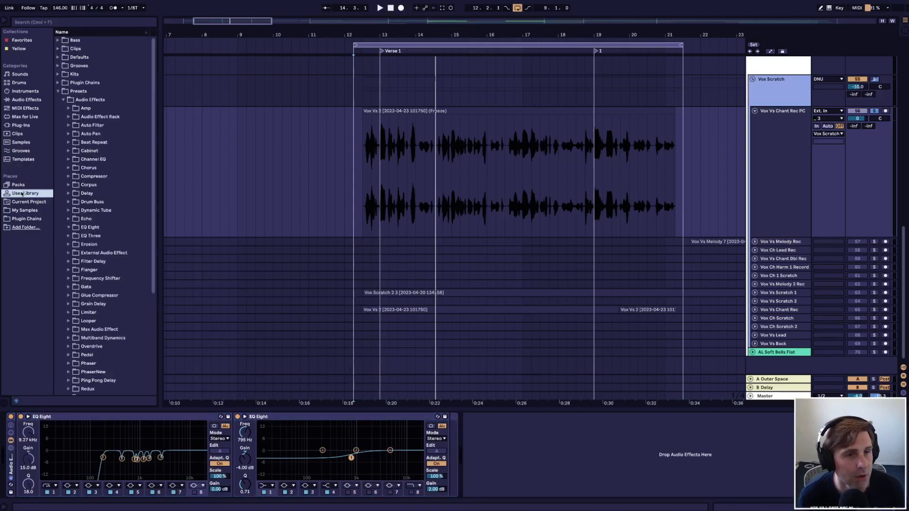
left_click(58, 92)
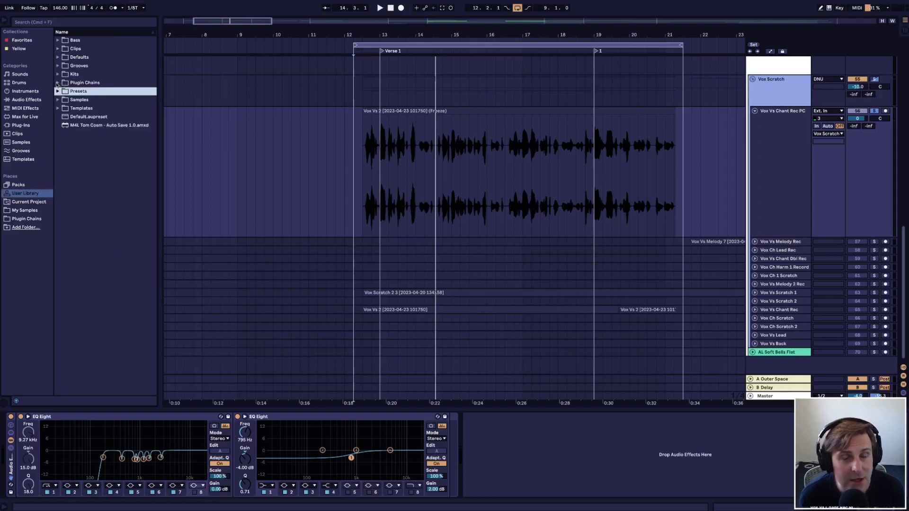
left_click(58, 82)
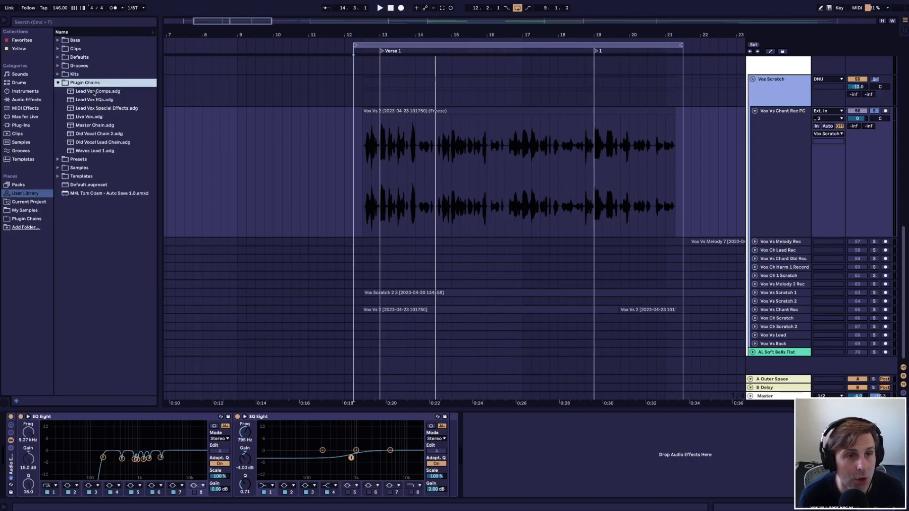
left_click(88, 102)
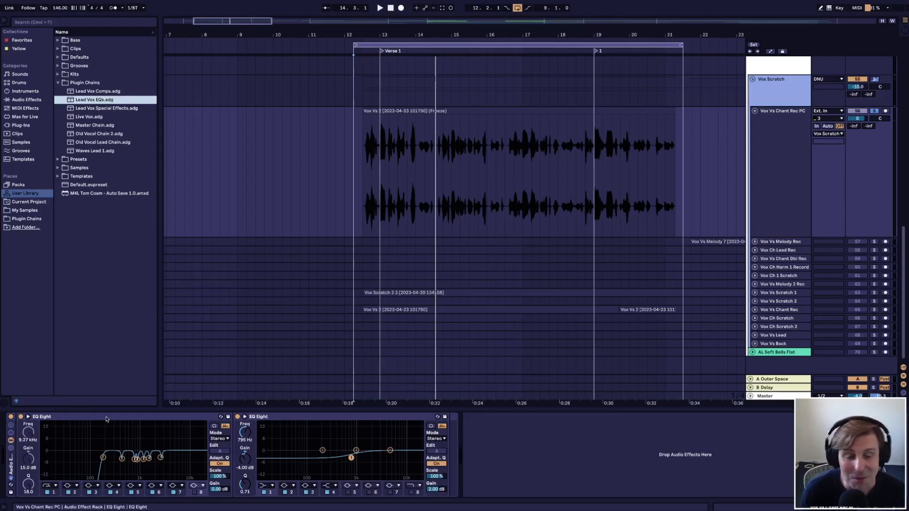
- Show the Audio Effect Rack's chain list and rename its EQ Eight chain to Center Vox
left_click(11, 447)
left_click(29, 438)
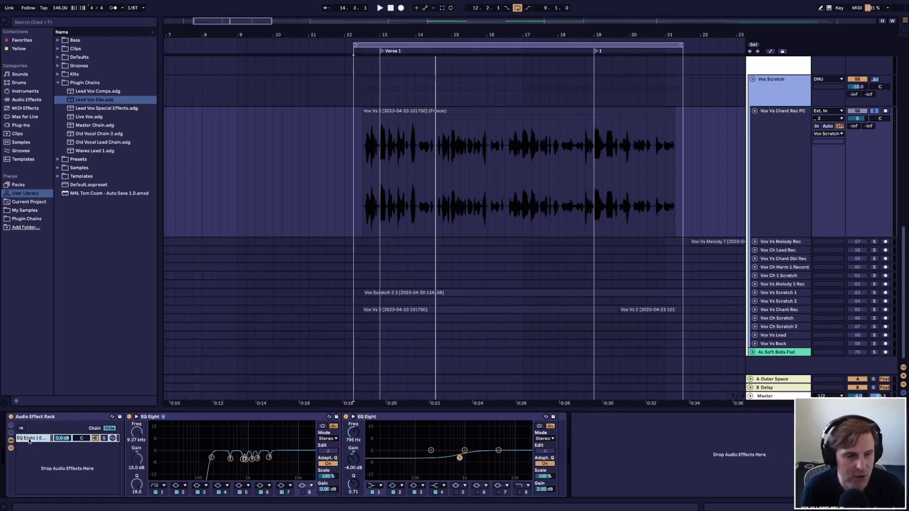
double_click(32, 440)
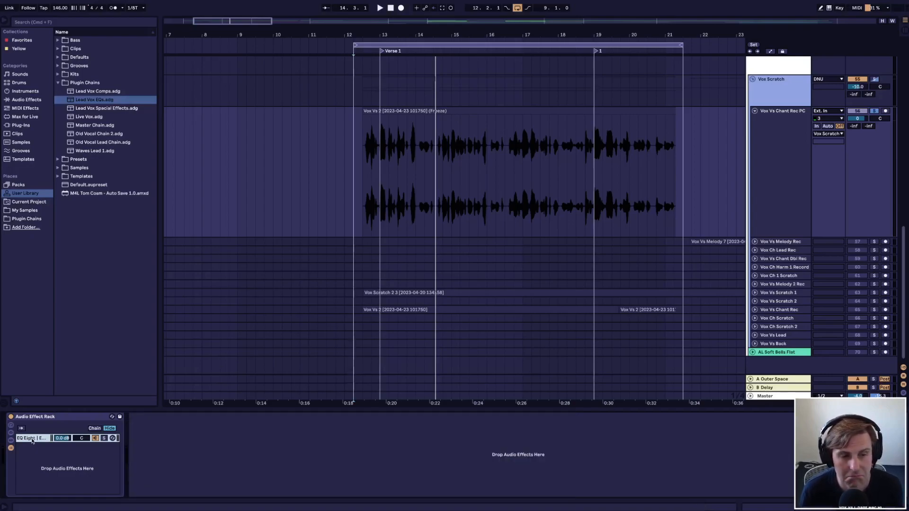
key("super+r")
left_click(32, 440)
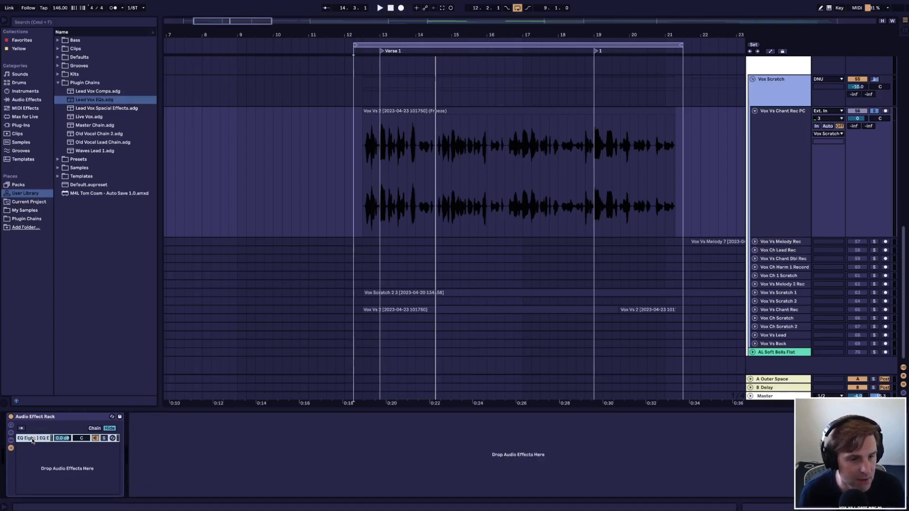
left_click(11, 440)
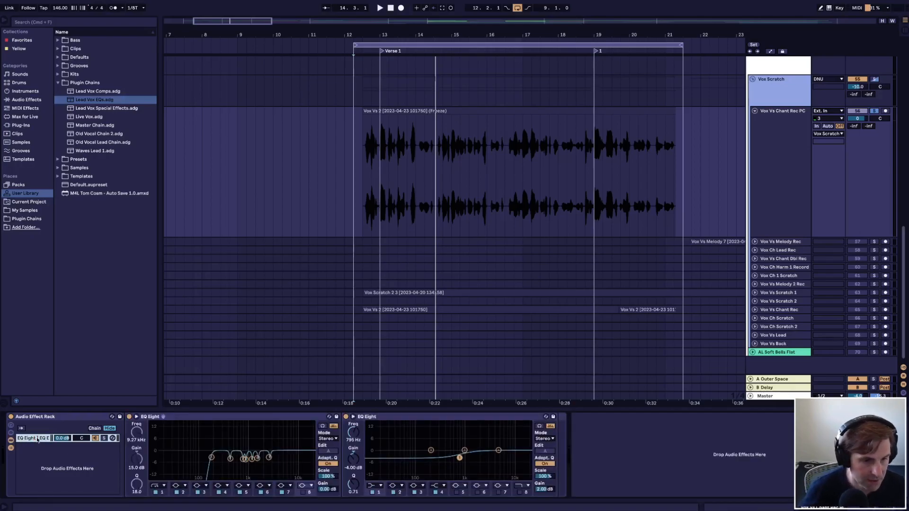
double_click(38, 440)
type("Center ")
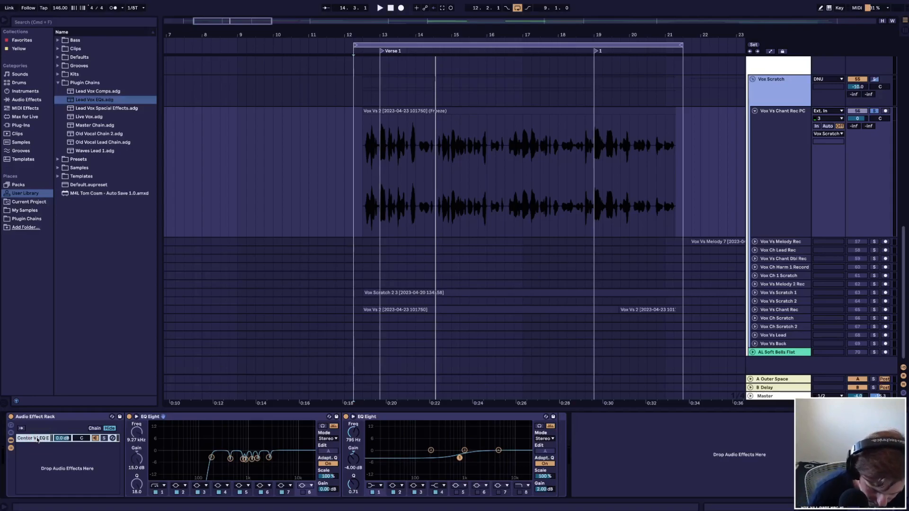
type("Vox")
key("Return")
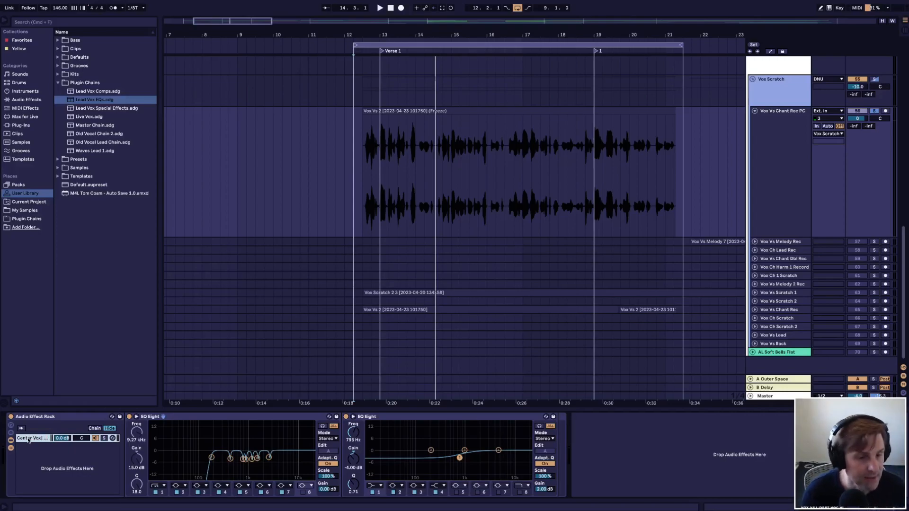
- Duplicate the Center Vox chain twice and pan the first chain to 20L and the third to 20R
key("super+d")
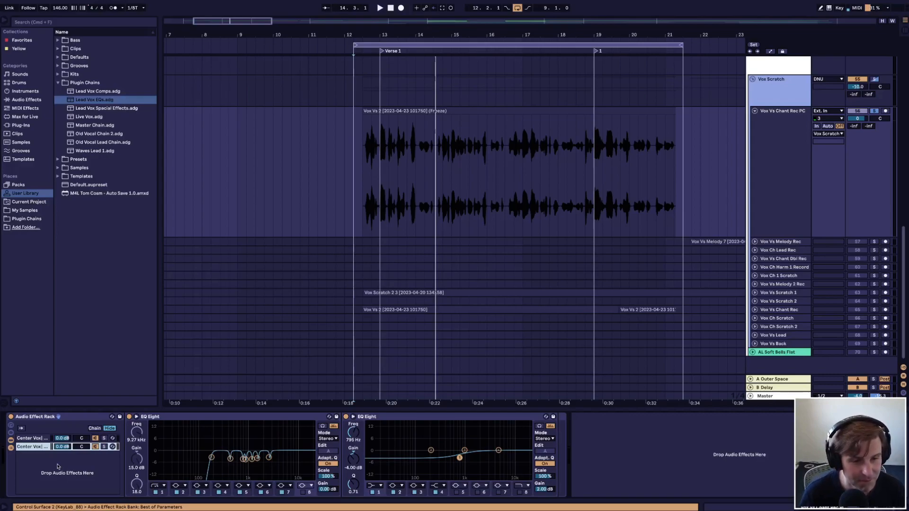
key("super+d")
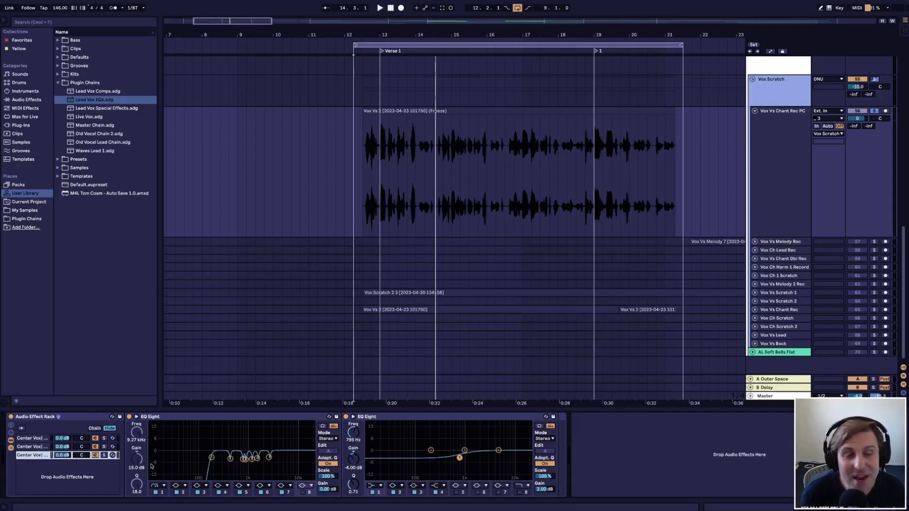
left_click(83, 439)
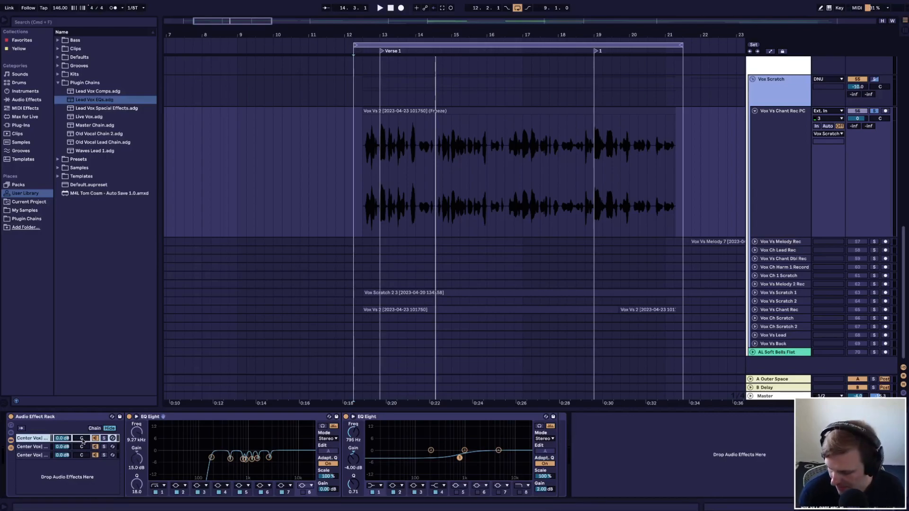
left_click_drag(82, 441, 82, 450)
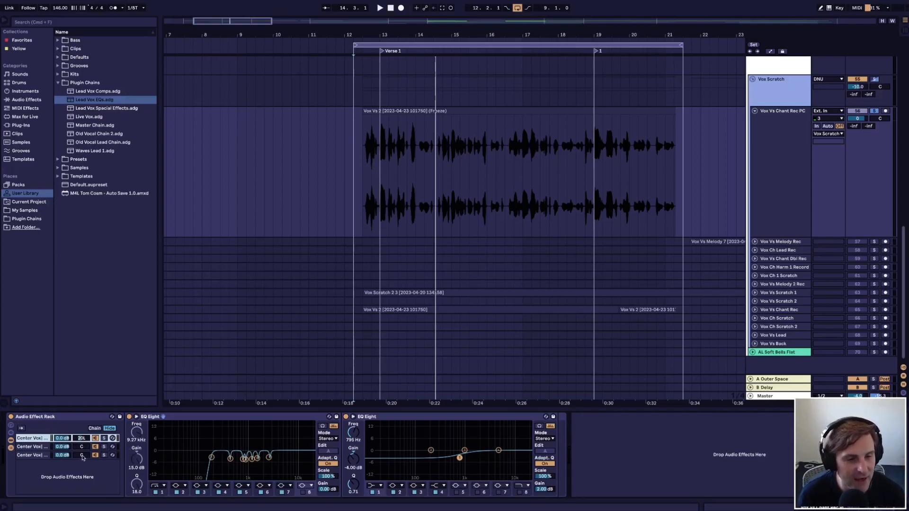
left_click(83, 457)
type("20R")
key("Return")
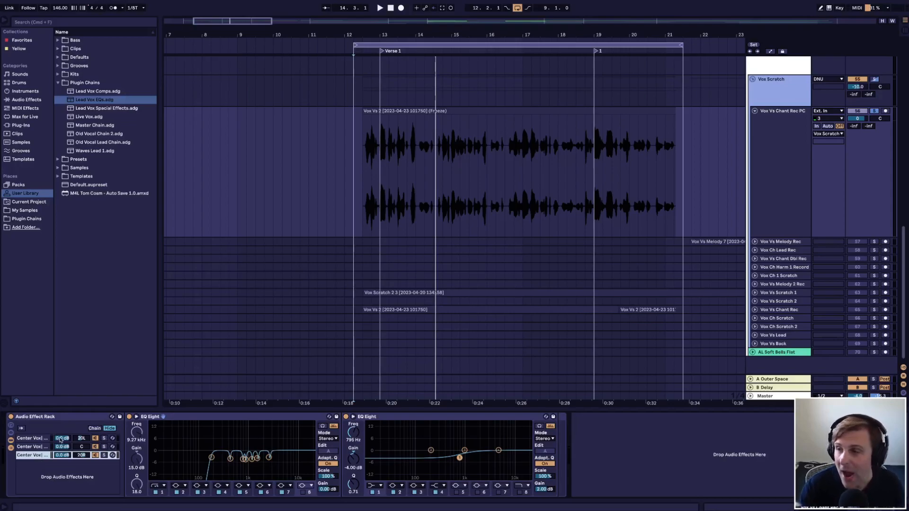
- Set the volume of the two side-panned chains, first and third, to -6 dB each
left_click(36, 445)
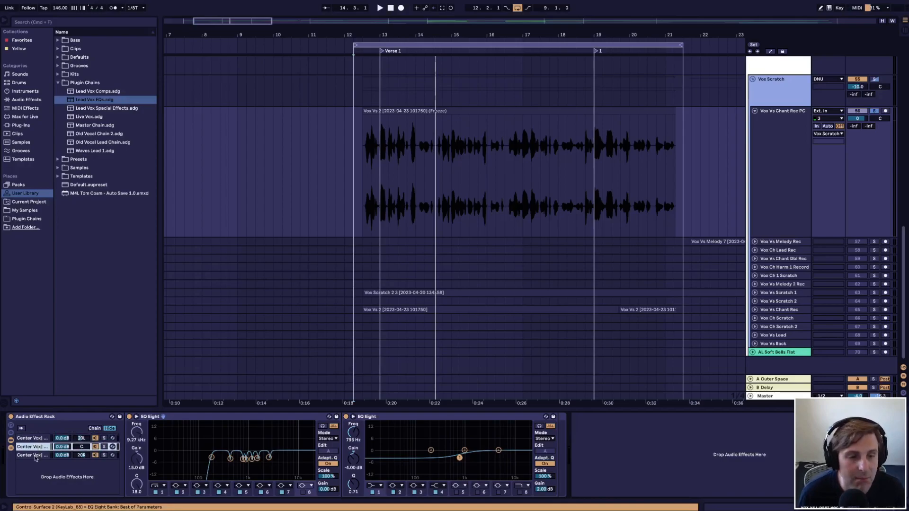
left_click(36, 455)
left_click(34, 449)
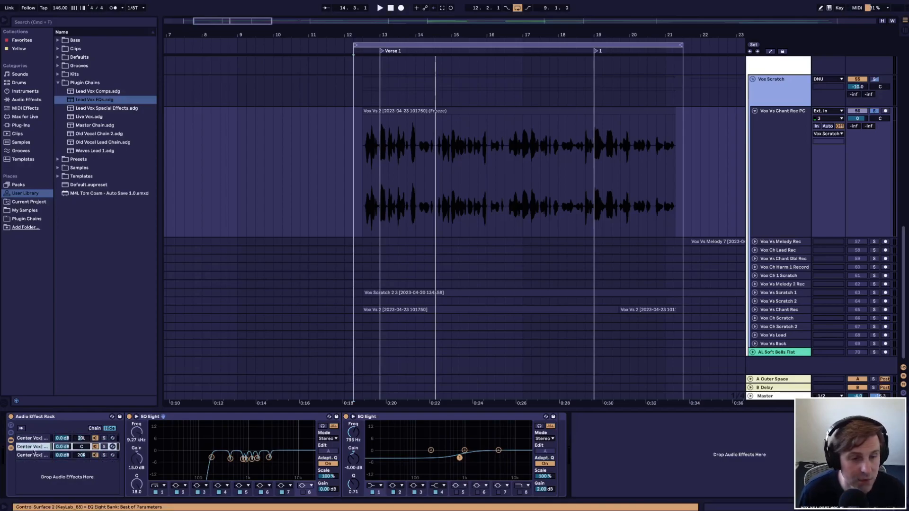
left_click(36, 439)
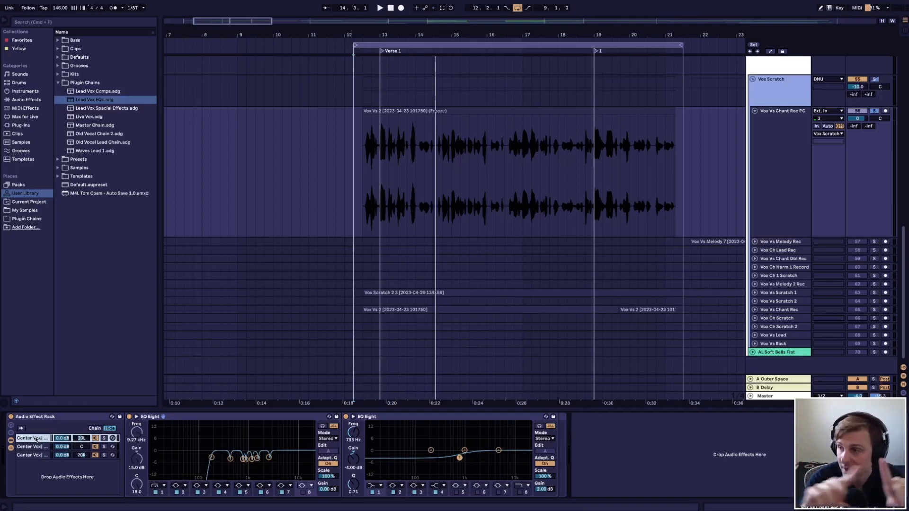
left_click(61, 440)
type("-6")
key("Return")
left_click(63, 456)
type("-6")
key("Return")
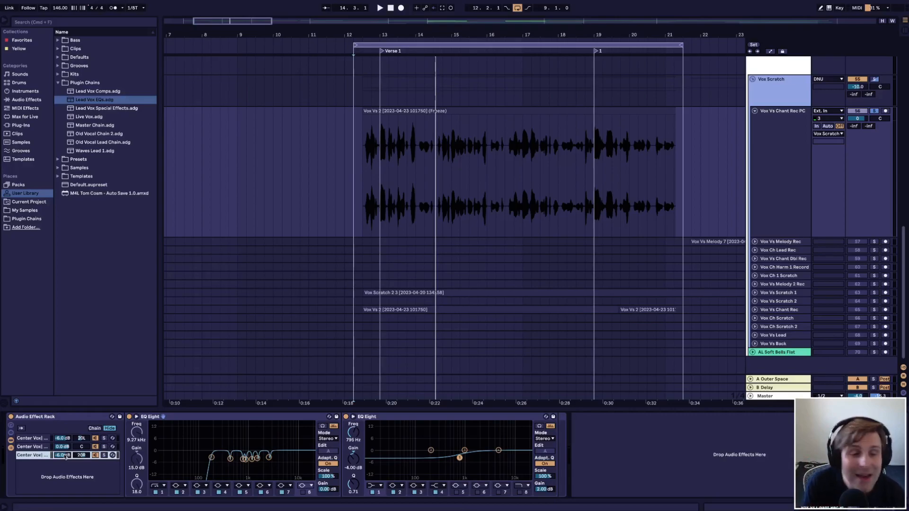
left_click(34, 449)
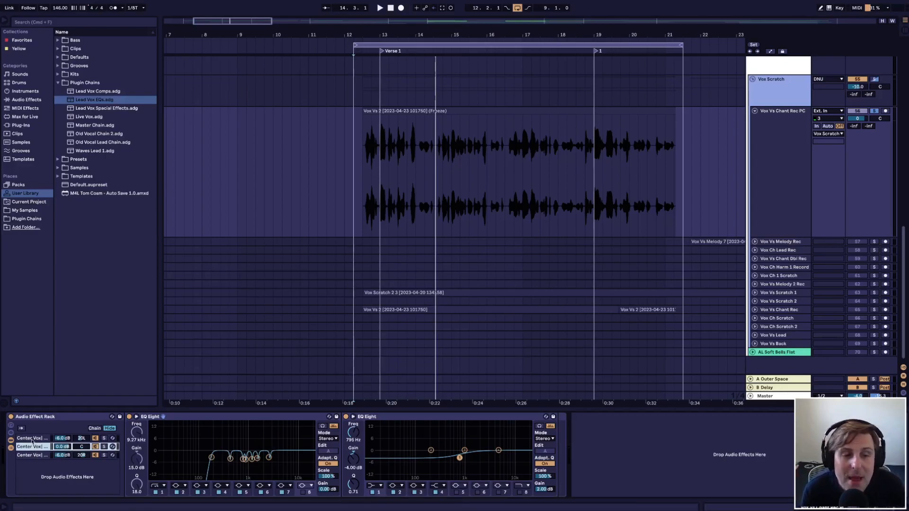
left_click(32, 440)
left_click(33, 457)
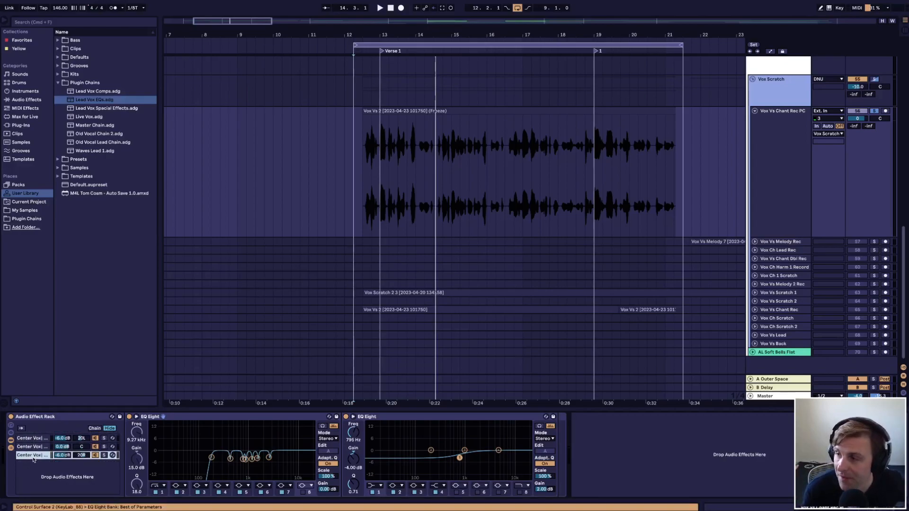